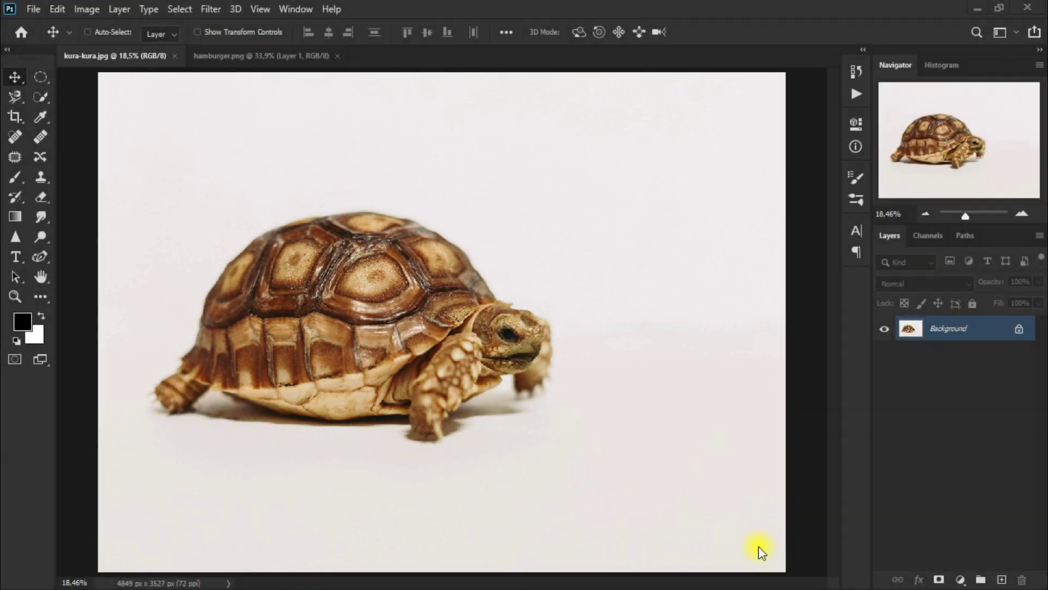
- Drag the burger from hamburger.png into kura-kura.jpg as Layer 1 over the shell, closing hamburger.png
{"action": "left_click", "coordinate": [759, 546]}
{"action": "left_click", "coordinate": [284, 55]}
{"action": "left_click", "coordinate": [332, 203]}
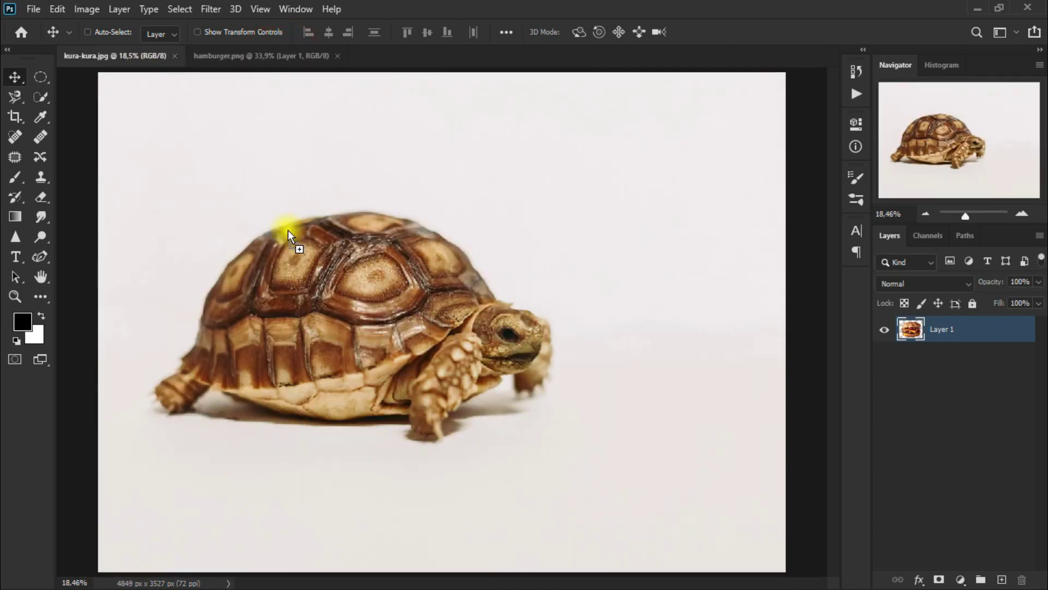
{"action": "left_click_drag", "start_coordinate": [147, 68], "coordinate": [288, 228]}
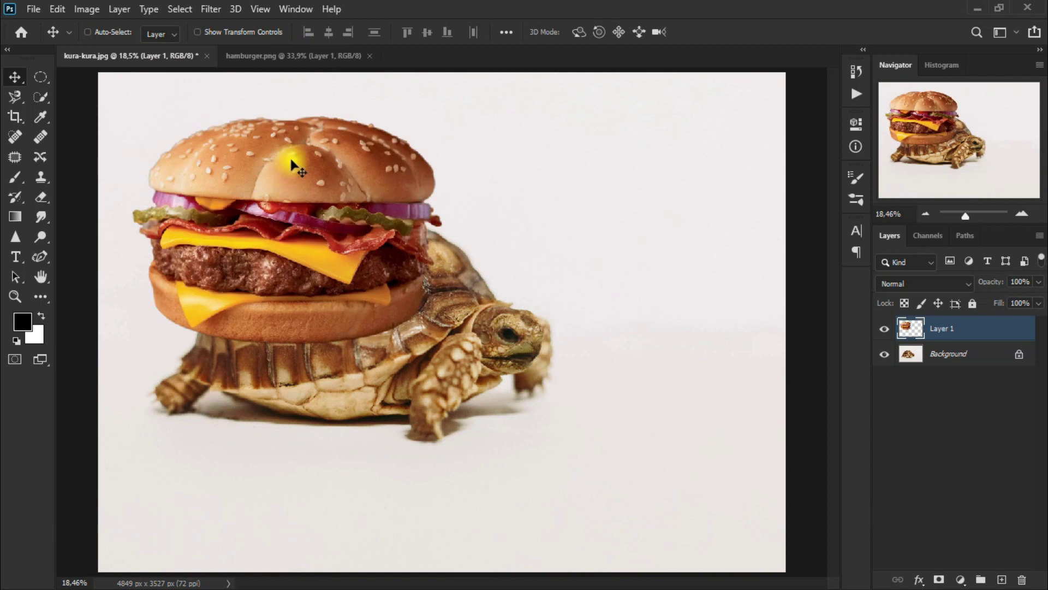
{"action": "left_click", "coordinate": [295, 57]}
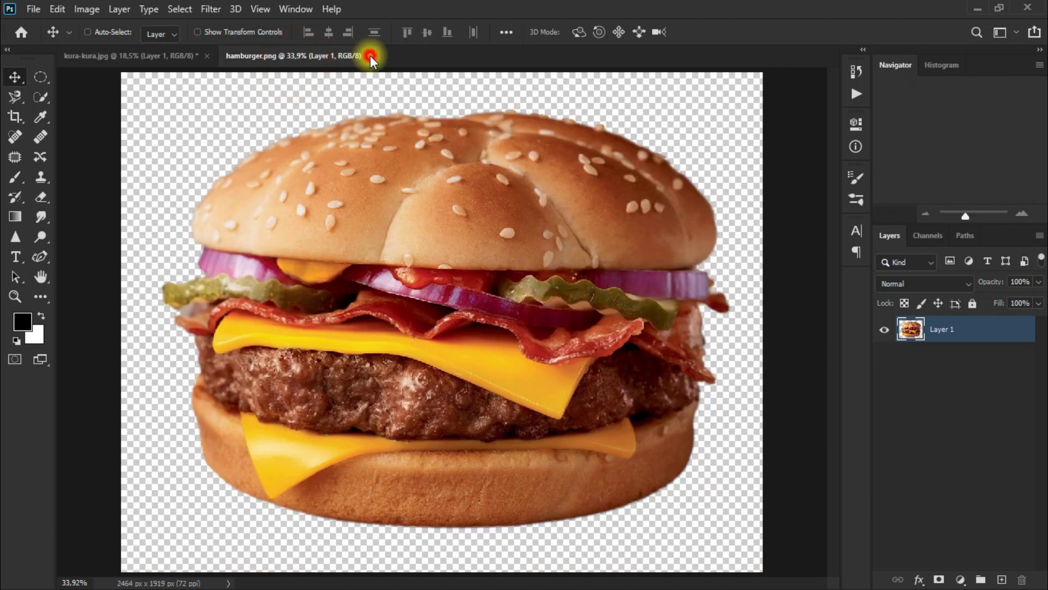
{"action": "left_click", "coordinate": [371, 54]}
{"action": "left_click_drag", "start_coordinate": [362, 223], "coordinate": [410, 307]}
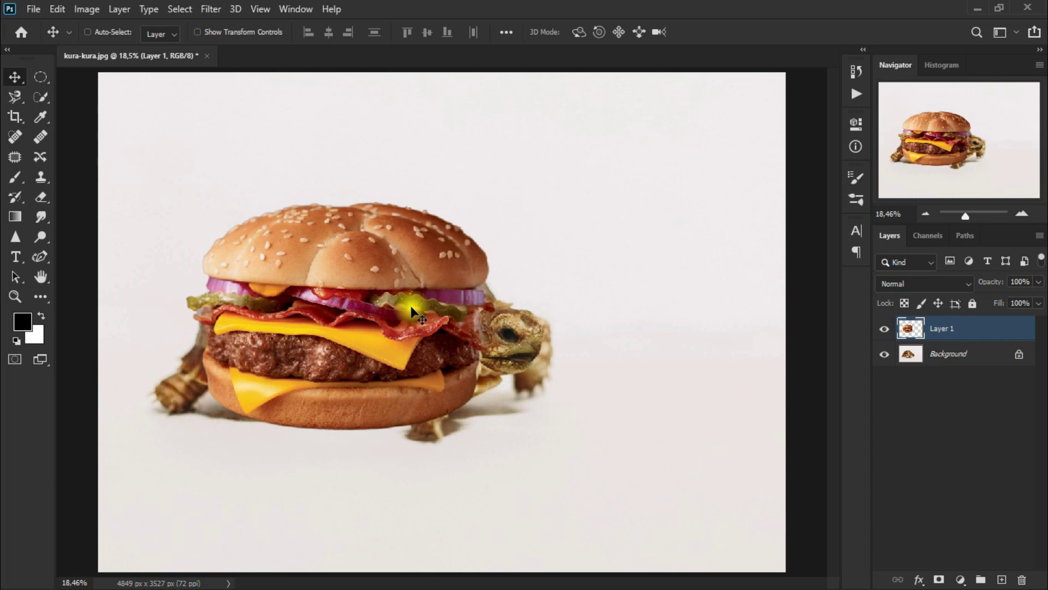
- Set Layer 1 to 65% opacity and align the see-through burger over the tortoise's shell
{"action": "left_click", "coordinate": [1039, 282]}
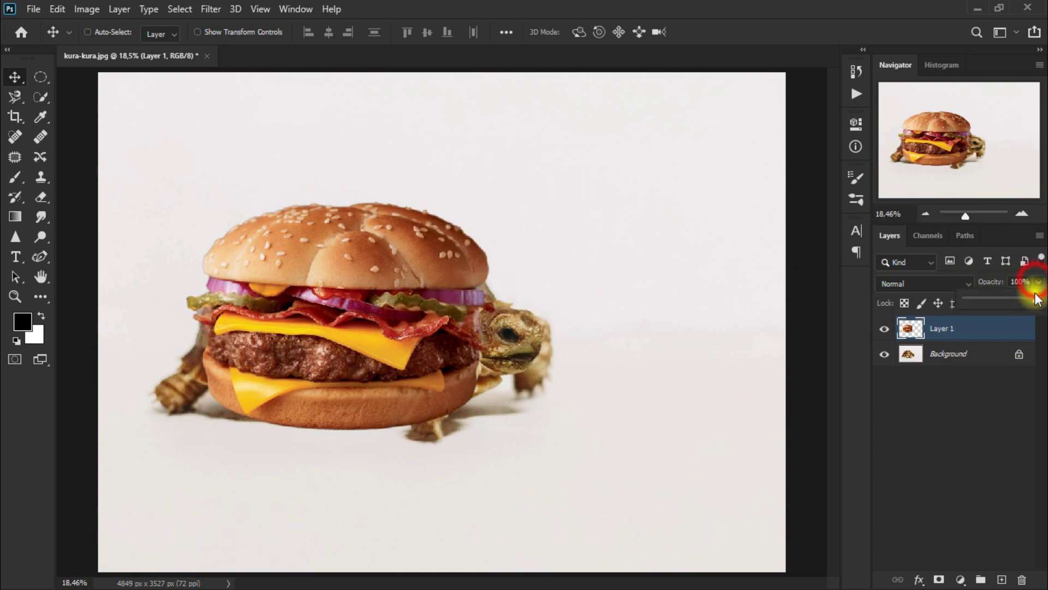
{"action": "left_click_drag", "start_coordinate": [1040, 298], "coordinate": [1000, 293]}
{"action": "mouse_move", "coordinate": [423, 327]}
{"action": "left_mouse_down"}
{"action": "mouse_move", "coordinate": [408, 354]}
{"action": "mouse_move", "coordinate": [402, 340]}
{"action": "mouse_move", "coordinate": [418, 342]}
{"action": "mouse_move", "coordinate": [403, 337]}
{"action": "mouse_move", "coordinate": [430, 341]}
{"action": "left_mouse_up"}
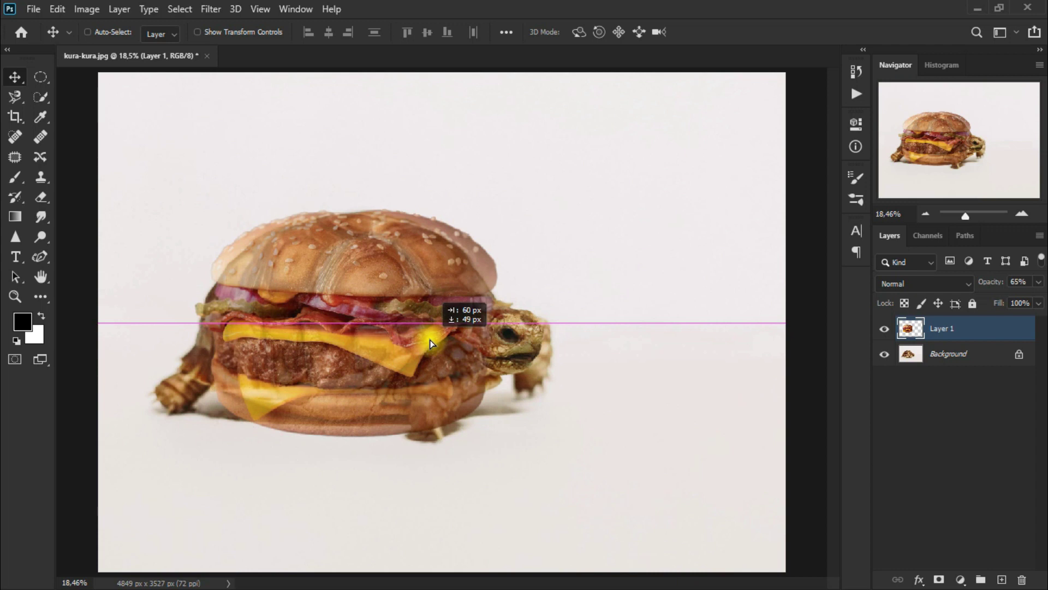
{"action": "left_click_drag", "start_coordinate": [430, 340], "coordinate": [429, 340]}
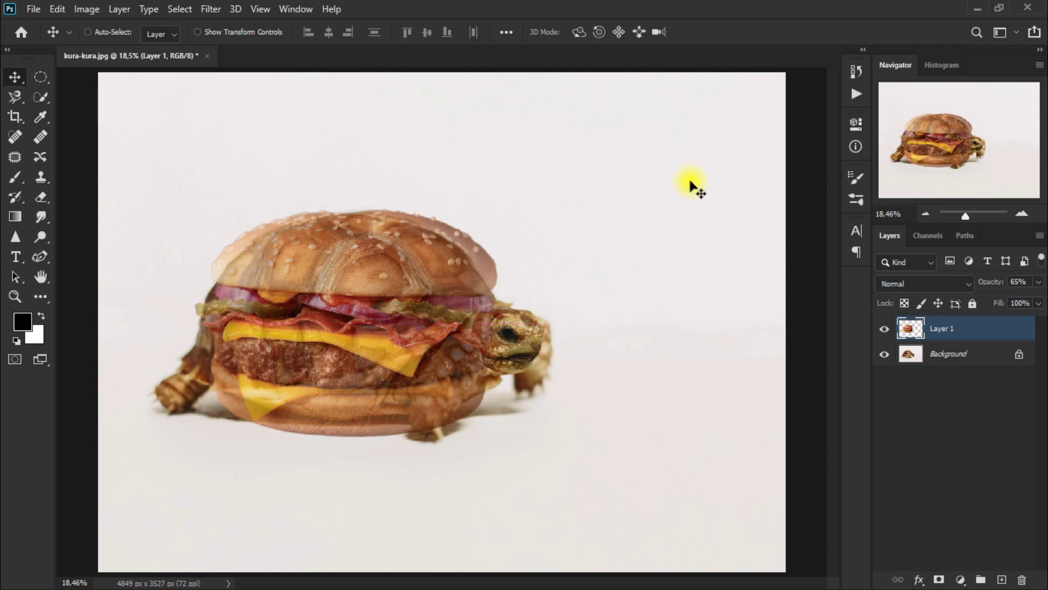
- Add a layer mask to Layer 1 and select the plain Eraser tool
{"action": "left_click", "coordinate": [939, 579]}
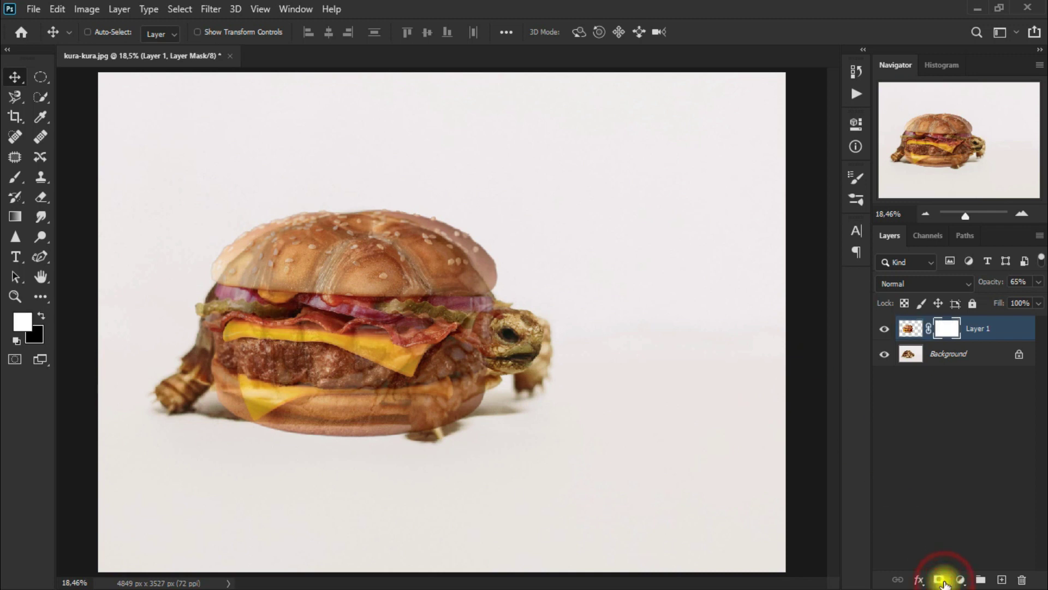
{"action": "left_click", "coordinate": [44, 195]}
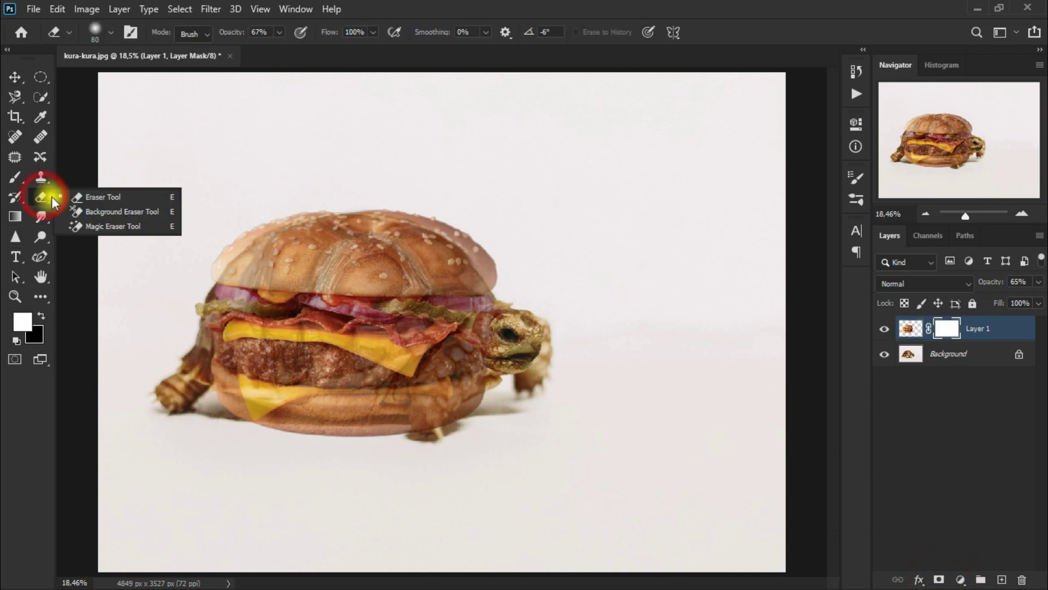
{"action": "left_click", "coordinate": [98, 203]}
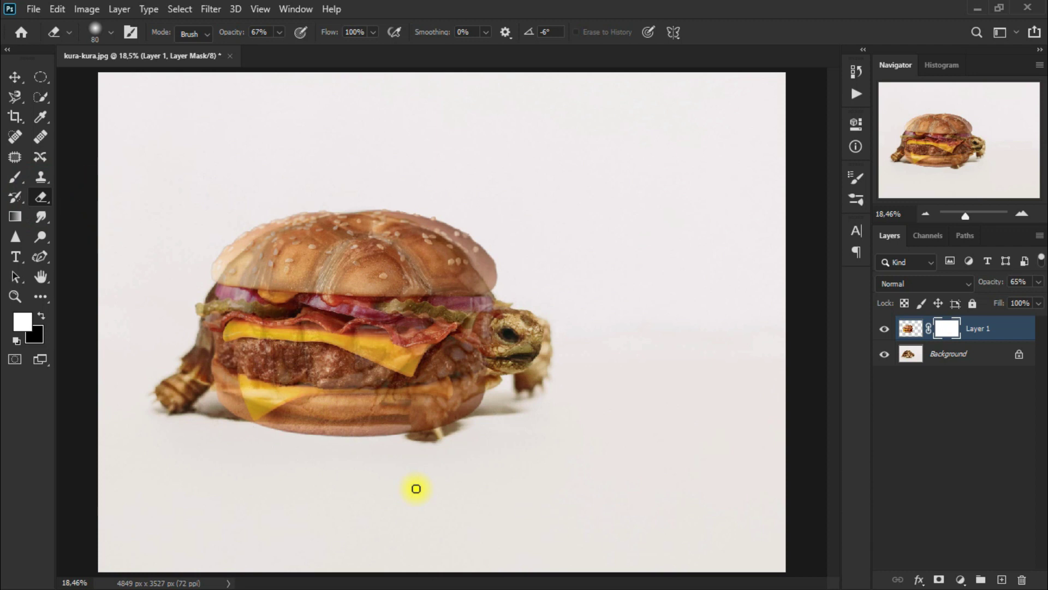
- Paint the mask to reveal the tortoise's front leg, head, back leg and lower shell
{"action": "mouse_move", "coordinate": [480, 415]}
{"action": "left_mouse_down"}
{"action": "mouse_move", "coordinate": [419, 420]}
{"action": "mouse_move", "coordinate": [458, 389]}
{"action": "left_mouse_up"}
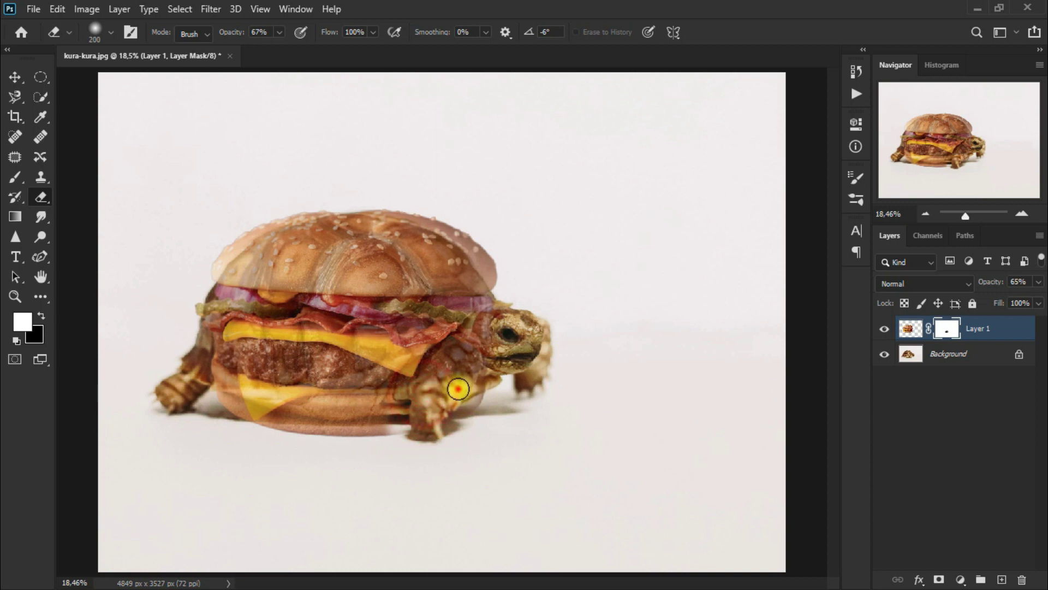
{"action": "mouse_move", "coordinate": [457, 389]}
{"action": "left_mouse_down"}
{"action": "mouse_move", "coordinate": [470, 346]}
{"action": "mouse_move", "coordinate": [500, 323]}
{"action": "mouse_move", "coordinate": [410, 417]}
{"action": "mouse_move", "coordinate": [284, 432]}
{"action": "left_mouse_up"}
{"action": "mouse_move", "coordinate": [381, 430]}
{"action": "left_mouse_down"}
{"action": "mouse_move", "coordinate": [453, 410]}
{"action": "mouse_move", "coordinate": [261, 434]}
{"action": "left_mouse_up"}
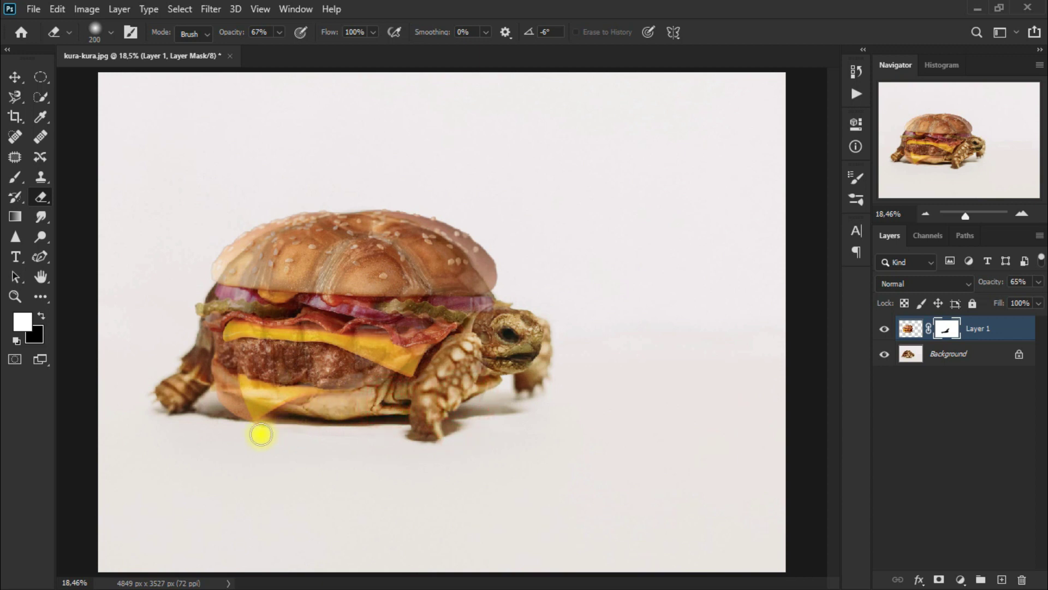
{"action": "left_click_drag", "start_coordinate": [208, 372], "coordinate": [237, 437]}
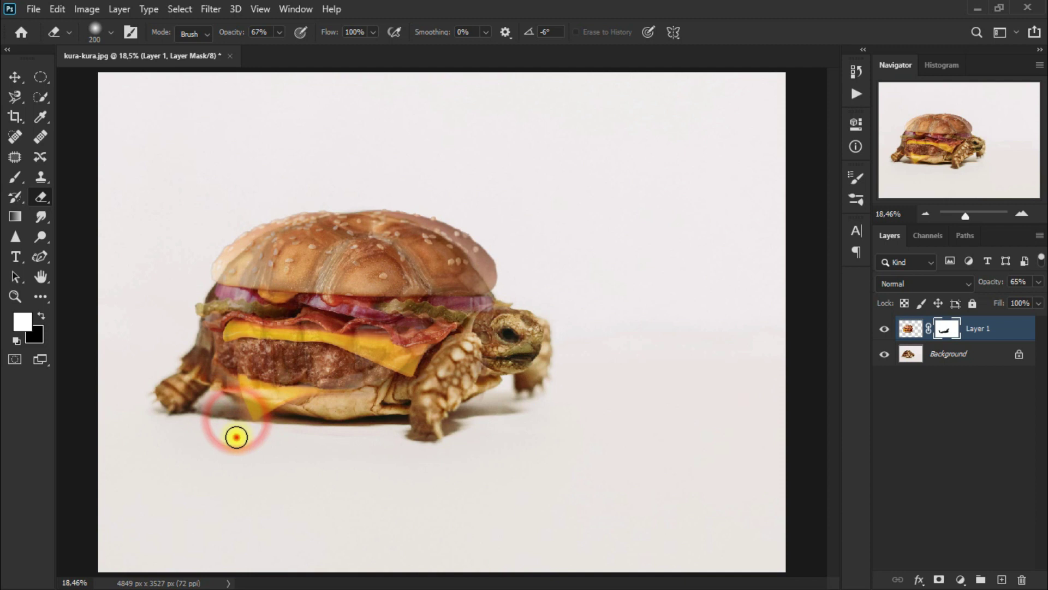
{"action": "left_click_drag", "start_coordinate": [339, 421], "coordinate": [407, 402]}
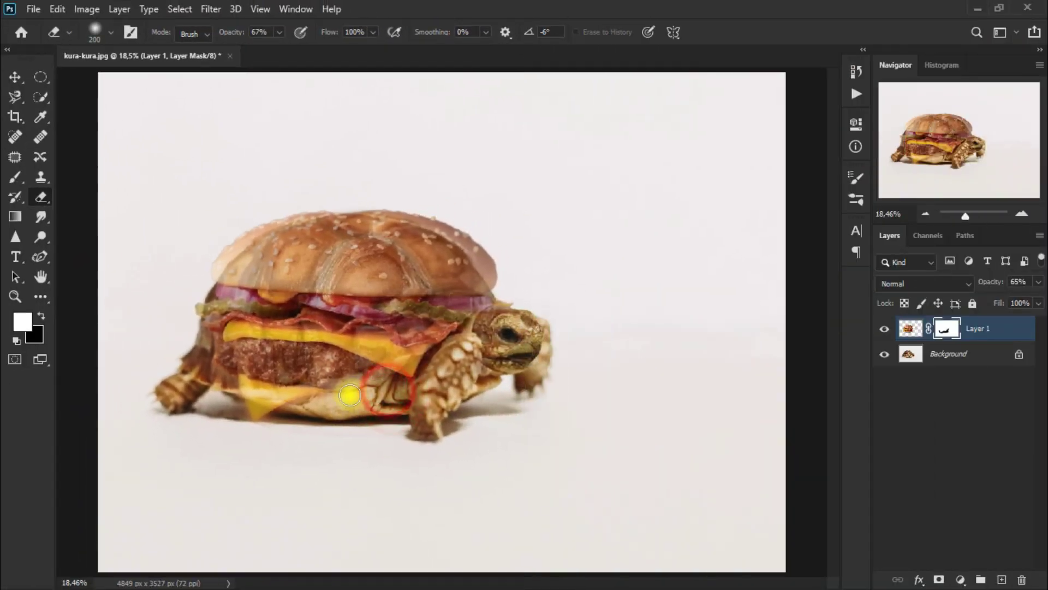
{"action": "left_click_drag", "start_coordinate": [349, 394], "coordinate": [439, 392]}
{"action": "left_click_drag", "start_coordinate": [510, 317], "coordinate": [452, 362]}
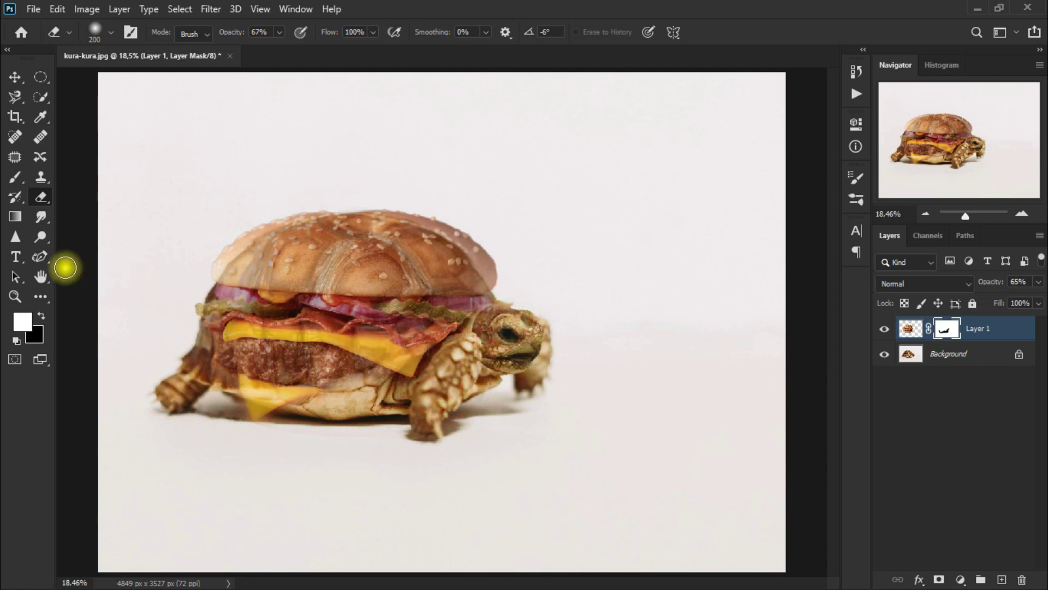
- Use the Patch tool to patch the bun's right edge with clean background
{"action": "left_click", "coordinate": [41, 256]}
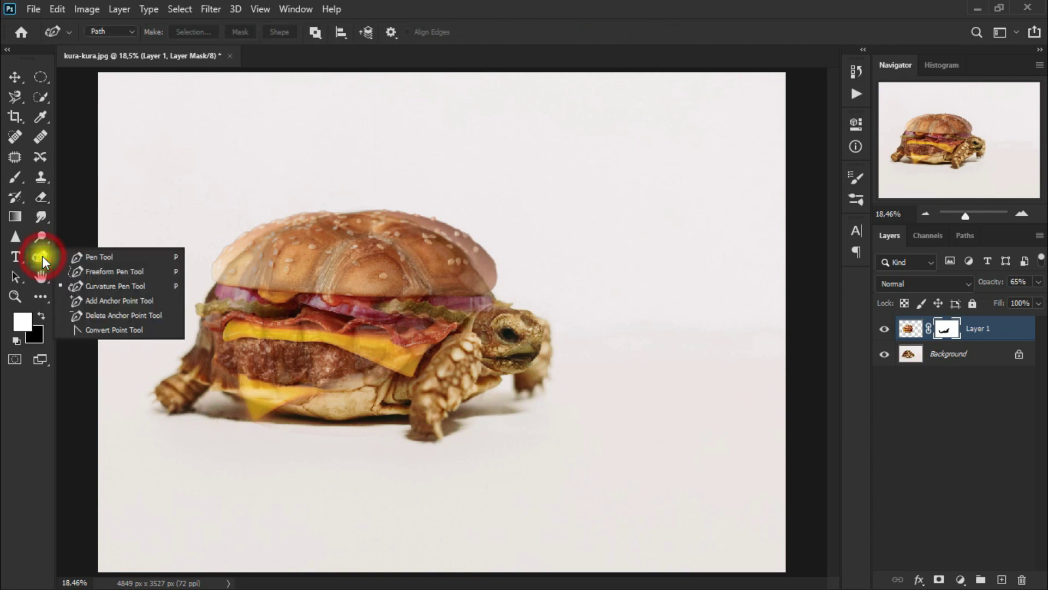
{"action": "left_click", "coordinate": [15, 157]}
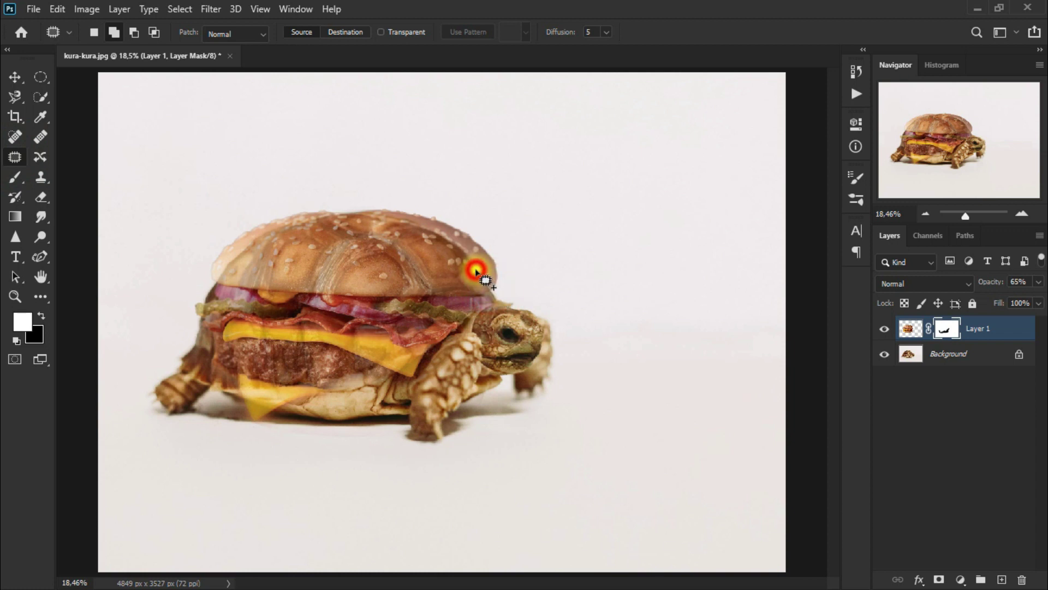
{"action": "mouse_move", "coordinate": [488, 287]}
{"action": "left_mouse_down"}
{"action": "mouse_move", "coordinate": [442, 239]}
{"action": "mouse_move", "coordinate": [404, 224]}
{"action": "left_mouse_up"}
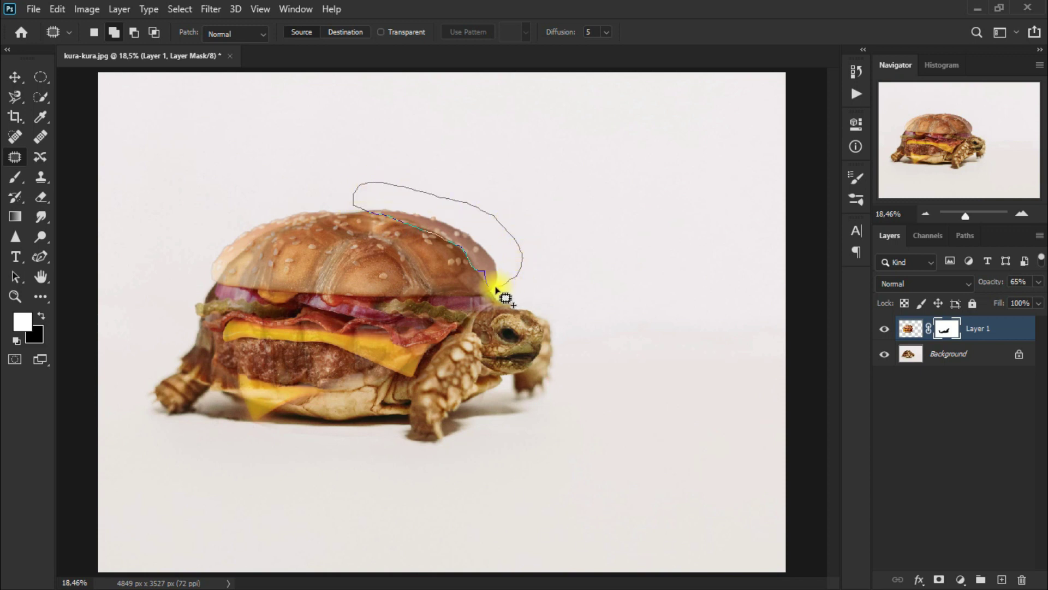
{"action": "left_click_drag", "start_coordinate": [487, 287], "coordinate": [489, 288]}
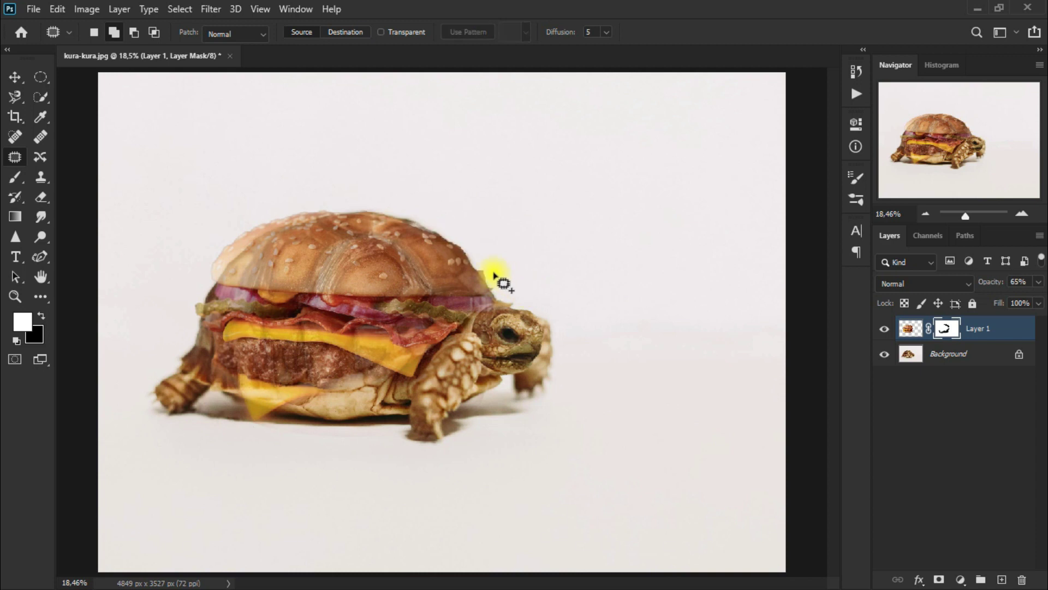
{"action": "mouse_move", "coordinate": [478, 271]}
{"action": "left_mouse_down"}
{"action": "mouse_move", "coordinate": [493, 293]}
{"action": "mouse_move", "coordinate": [481, 268]}
{"action": "left_mouse_up"}
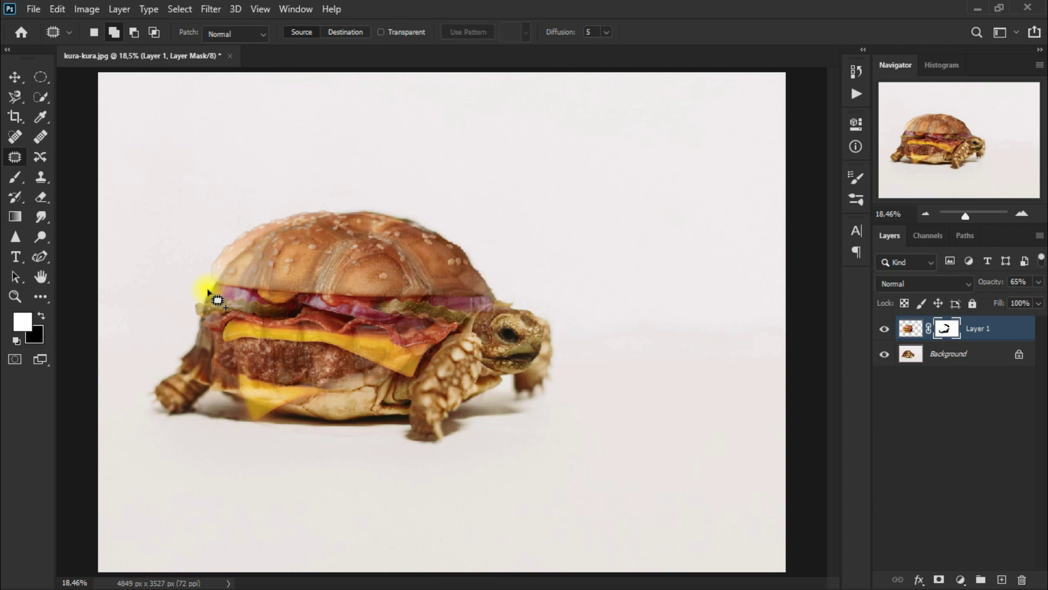
- Patch along the top bun's left edge and top
{"action": "mouse_move", "coordinate": [209, 289]}
{"action": "left_mouse_down"}
{"action": "mouse_move", "coordinate": [267, 238]}
{"action": "mouse_move", "coordinate": [325, 216]}
{"action": "left_mouse_up"}
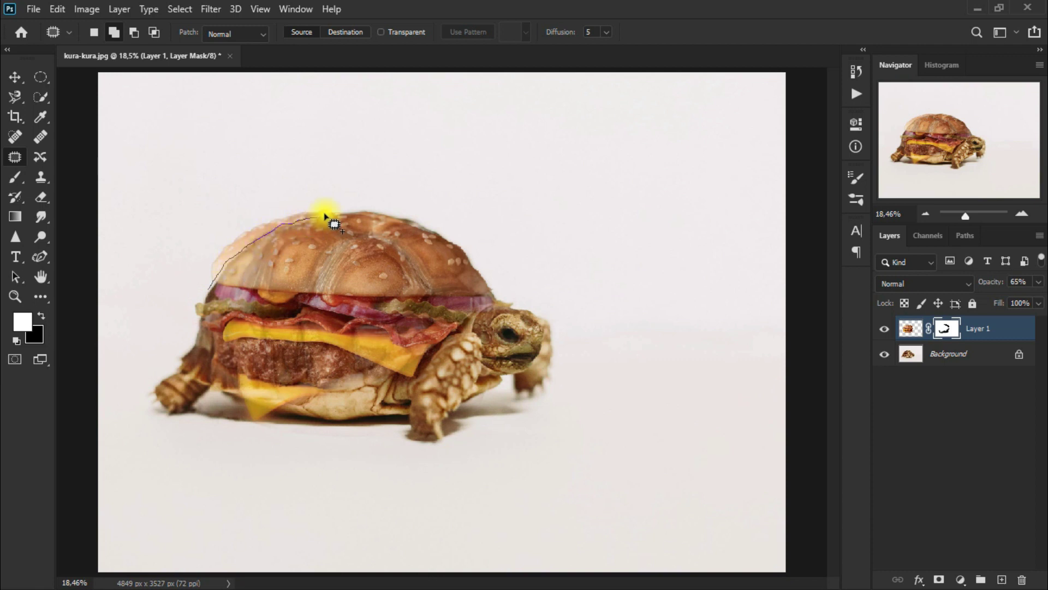
{"action": "left_click_drag", "start_coordinate": [209, 288], "coordinate": [212, 289]}
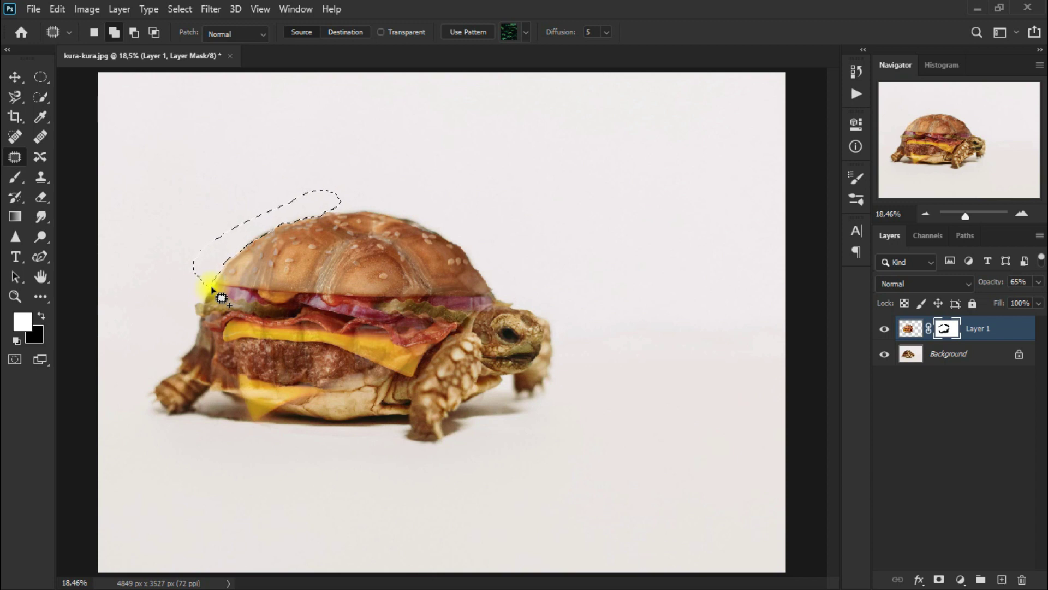
{"action": "left_click", "coordinate": [338, 211]}
{"action": "mouse_move", "coordinate": [332, 214]}
{"action": "left_mouse_down"}
{"action": "mouse_move", "coordinate": [321, 212]}
{"action": "mouse_move", "coordinate": [343, 208]}
{"action": "left_mouse_up"}
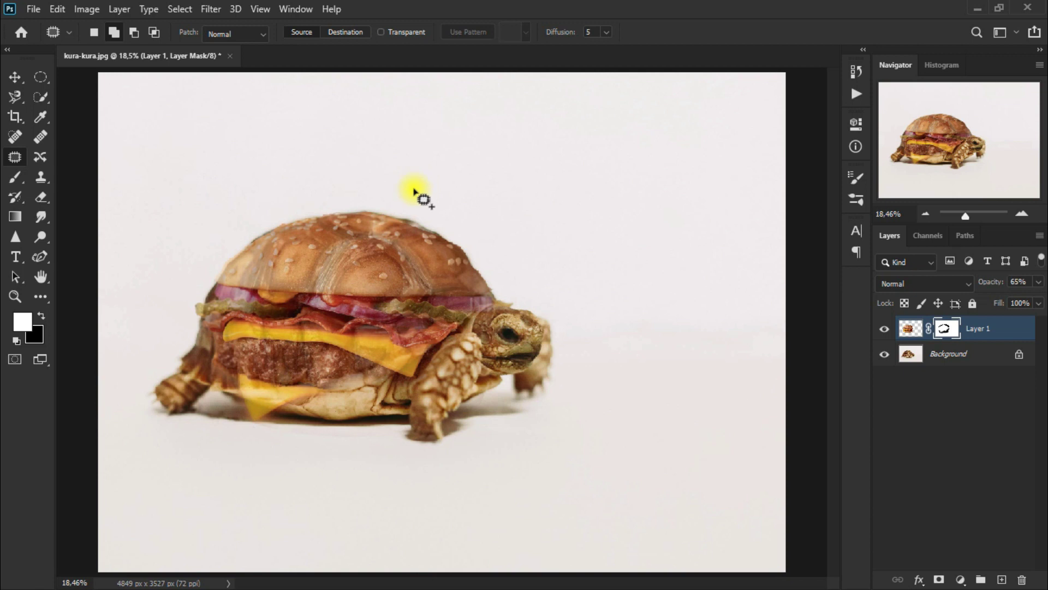
- Outline a patch area around the rear leg, shell bottom and lower cheese drip
{"action": "mouse_move", "coordinate": [315, 399]}
{"action": "left_mouse_down"}
{"action": "mouse_move", "coordinate": [286, 408]}
{"action": "mouse_move", "coordinate": [276, 431]}
{"action": "mouse_move", "coordinate": [320, 398]}
{"action": "left_mouse_up"}
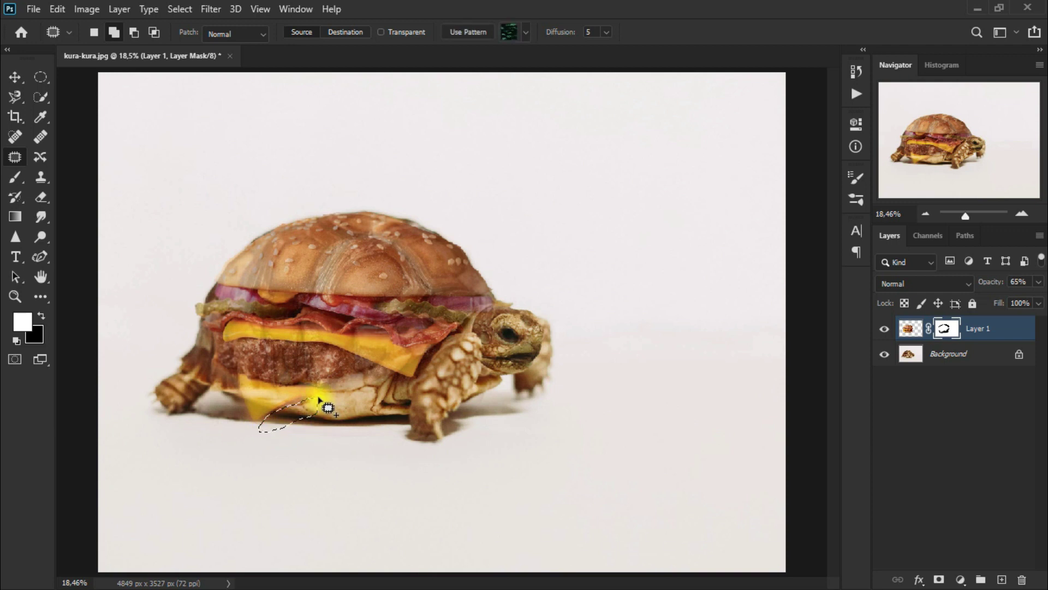
{"action": "mouse_move", "coordinate": [212, 394]}
{"action": "left_mouse_down"}
{"action": "mouse_move", "coordinate": [236, 397]}
{"action": "mouse_move", "coordinate": [252, 428]}
{"action": "mouse_move", "coordinate": [213, 393]}
{"action": "left_mouse_up"}
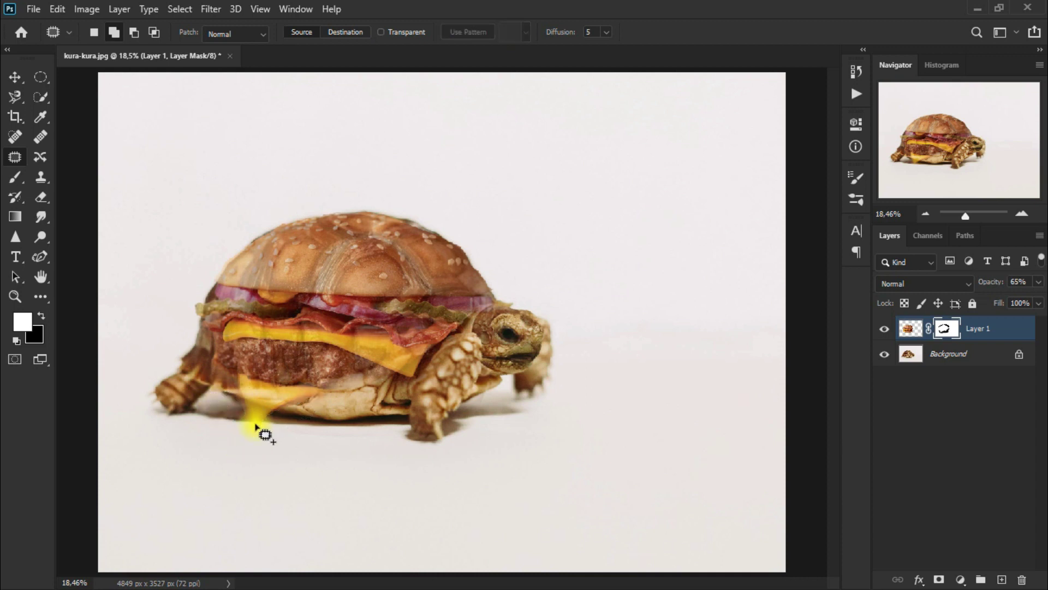
{"action": "mouse_move", "coordinate": [262, 422]}
{"action": "left_mouse_down"}
{"action": "mouse_move", "coordinate": [257, 411]}
{"action": "mouse_move", "coordinate": [293, 406]}
{"action": "mouse_move", "coordinate": [323, 417]}
{"action": "mouse_move", "coordinate": [279, 435]}
{"action": "left_mouse_up"}
{"action": "mouse_move", "coordinate": [257, 425]}
{"action": "left_mouse_down"}
{"action": "mouse_move", "coordinate": [217, 397]}
{"action": "mouse_move", "coordinate": [238, 402]}
{"action": "mouse_move", "coordinate": [234, 416]}
{"action": "mouse_move", "coordinate": [227, 395]}
{"action": "left_mouse_up"}
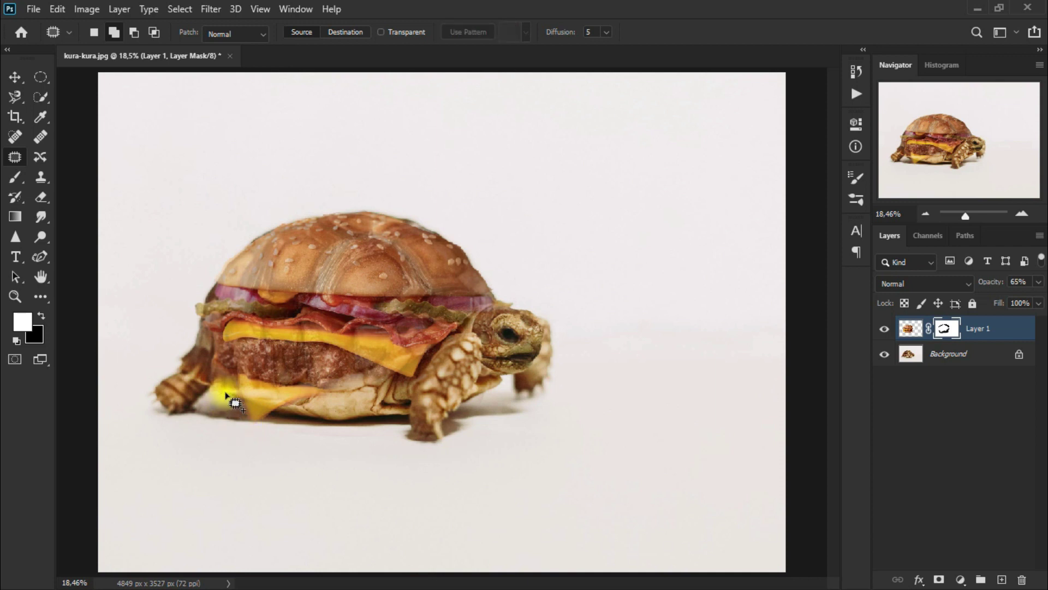
- Return Layer 1 to 100% opacity and pick the standard eraser at brush size 100
{"action": "left_click", "coordinate": [1039, 281]}
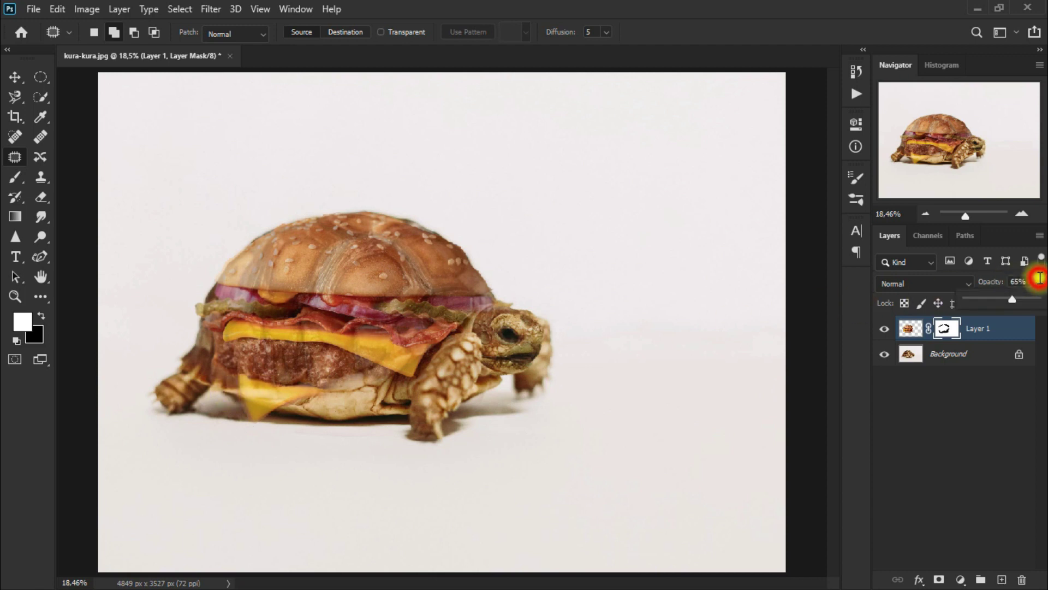
{"action": "left_click_drag", "start_coordinate": [1012, 299], "coordinate": [1040, 304]}
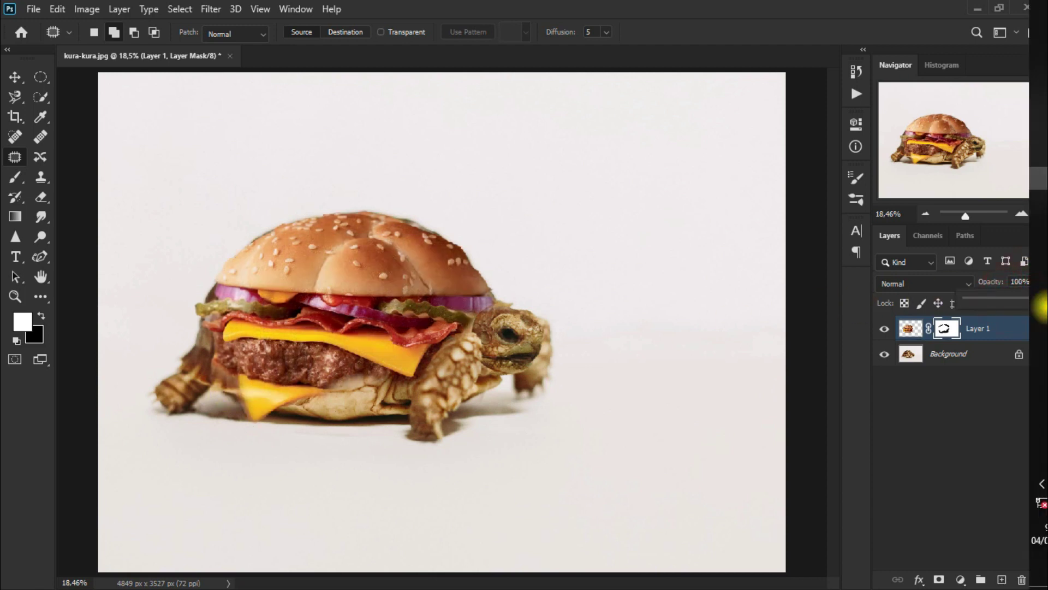
{"action": "left_click", "coordinate": [884, 328]}
{"action": "left_click", "coordinate": [946, 328]}
{"action": "left_click", "coordinate": [43, 198]}
{"action": "left_click", "coordinate": [82, 195]}
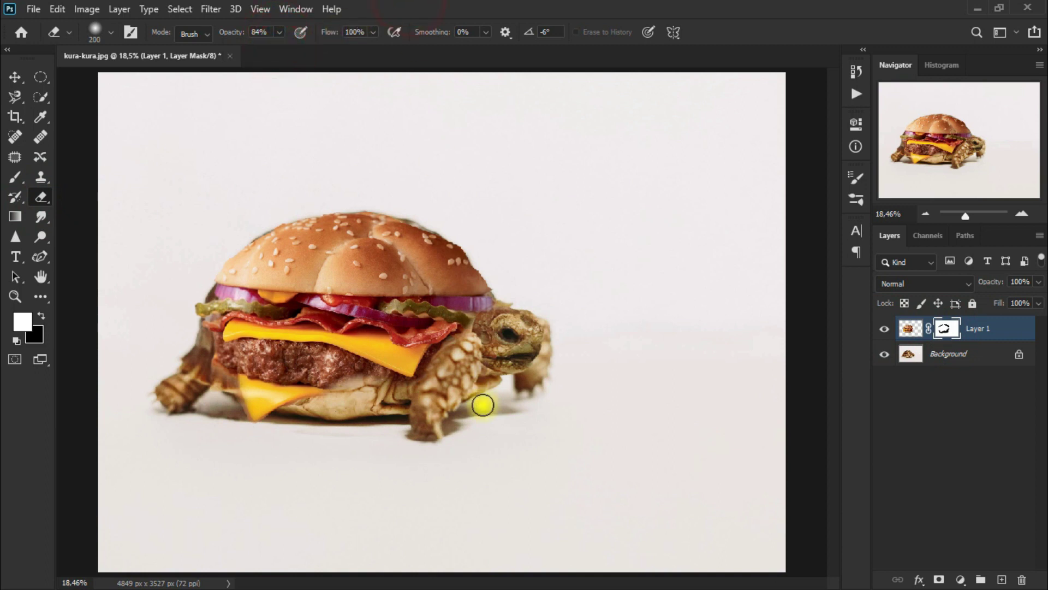
{"action": "key", "text": "bracketleft"}
- Paint the mask to reveal the turtle's neck, shell and back leg around the cheese drip
{"action": "left_click", "coordinate": [461, 340]}
{"action": "left_click_drag", "start_coordinate": [460, 341], "coordinate": [416, 383]}
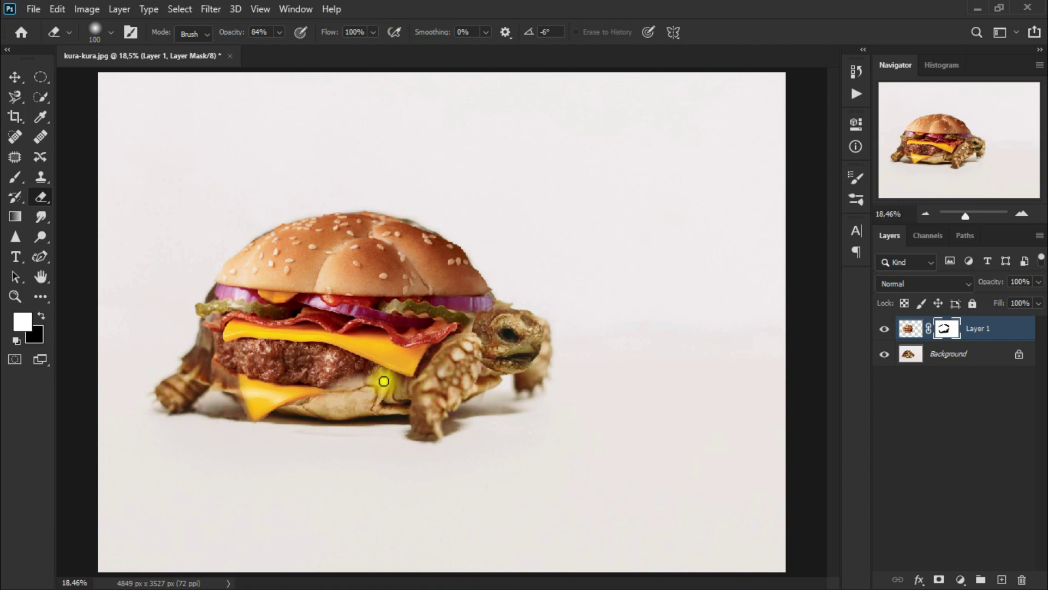
{"action": "key", "text": "x"}
{"action": "mouse_move", "coordinate": [382, 375]}
{"action": "left_mouse_down"}
{"action": "mouse_move", "coordinate": [319, 385]}
{"action": "mouse_move", "coordinate": [426, 368]}
{"action": "mouse_move", "coordinate": [494, 317]}
{"action": "left_mouse_up"}
{"action": "key", "text": "x"}
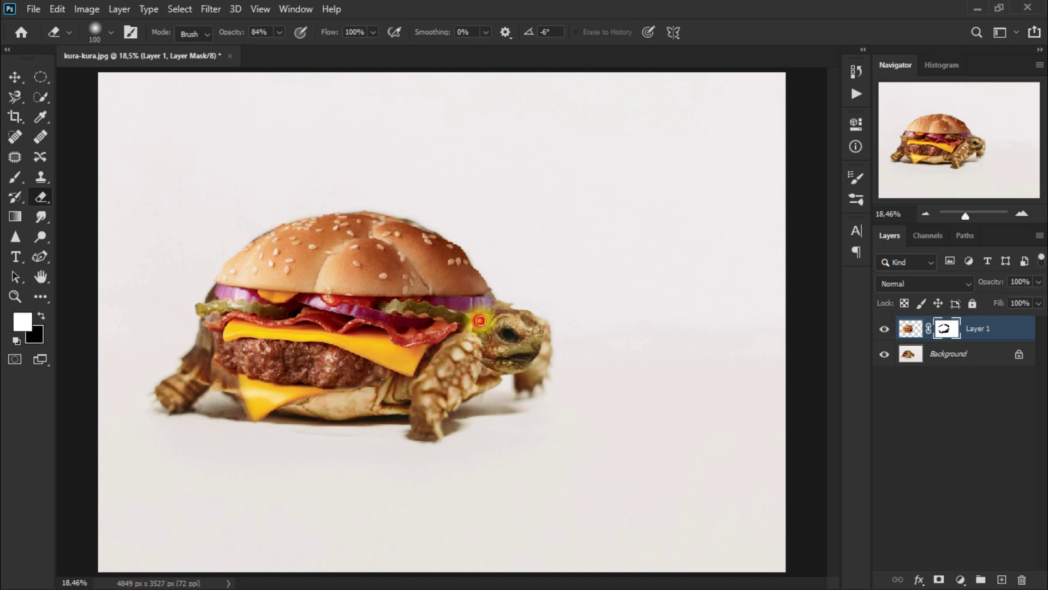
{"action": "left_click_drag", "start_coordinate": [494, 317], "coordinate": [499, 305]}
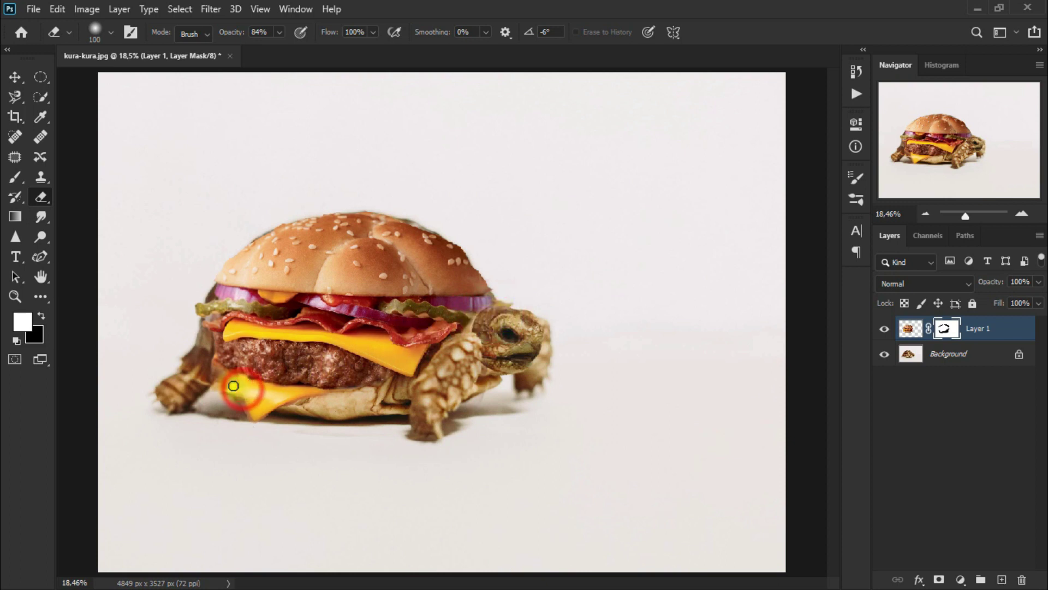
{"action": "left_click_drag", "start_coordinate": [227, 381], "coordinate": [247, 418]}
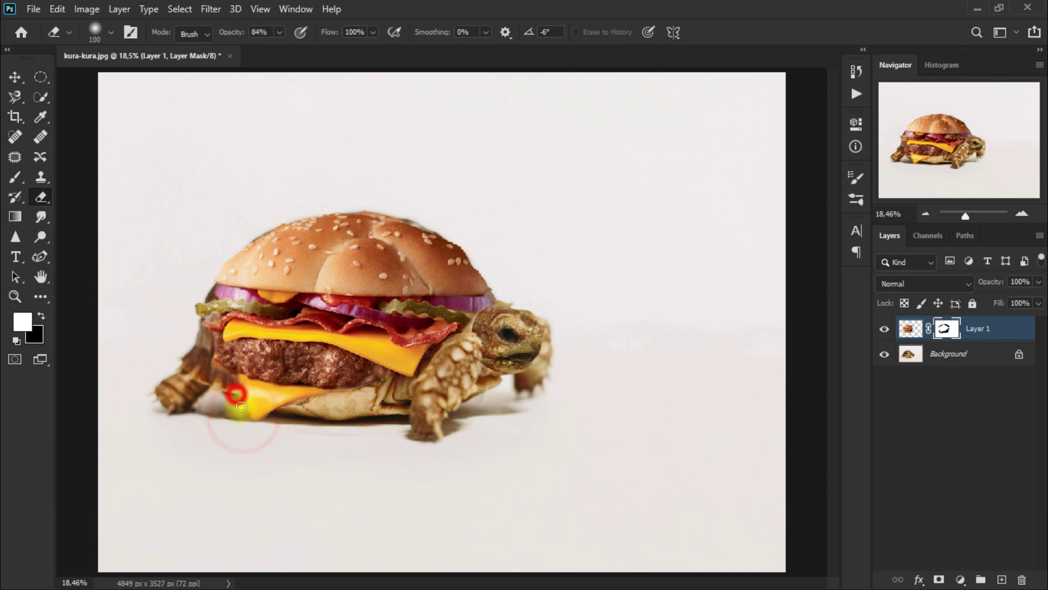
{"action": "left_click_drag", "start_coordinate": [275, 424], "coordinate": [253, 428]}
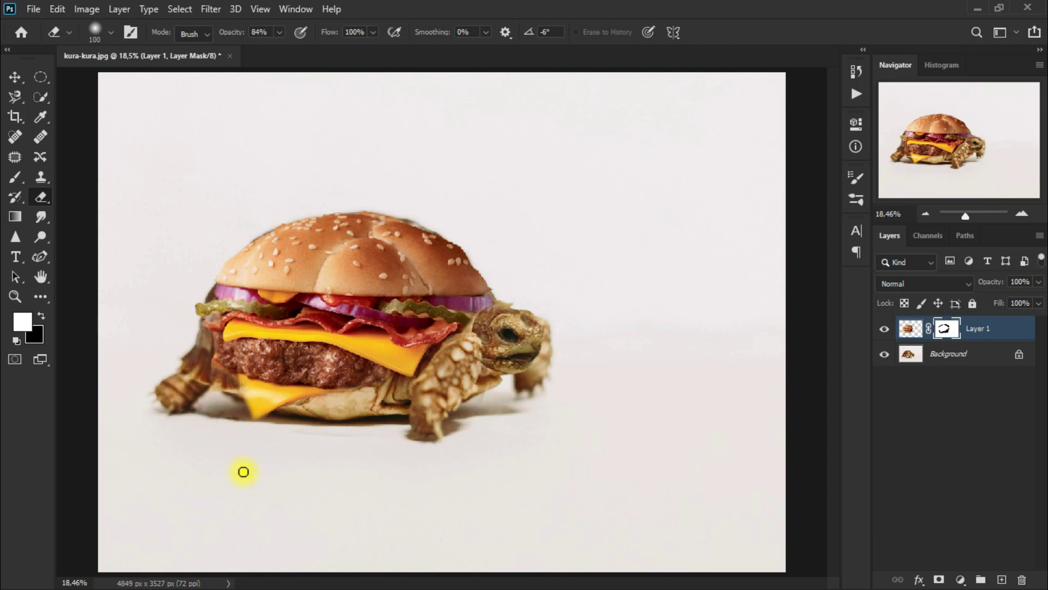
- Reselect the eraser with a black foreground and trim the bun's upper edge
{"action": "left_click", "coordinate": [15, 79]}
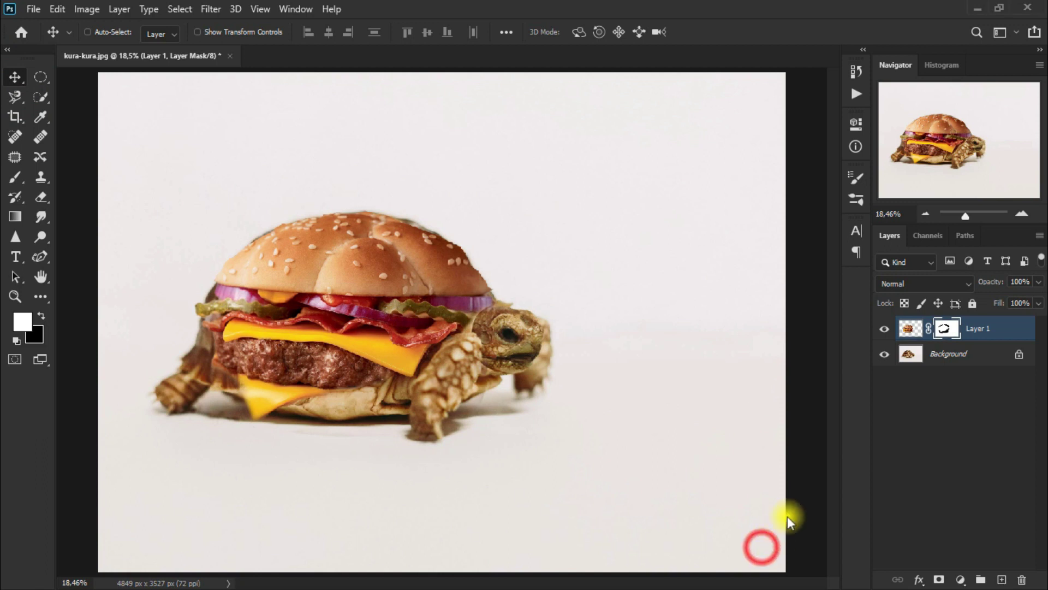
{"action": "left_click", "coordinate": [946, 329]}
{"action": "left_click", "coordinate": [42, 195]}
{"action": "left_click", "coordinate": [110, 203]}
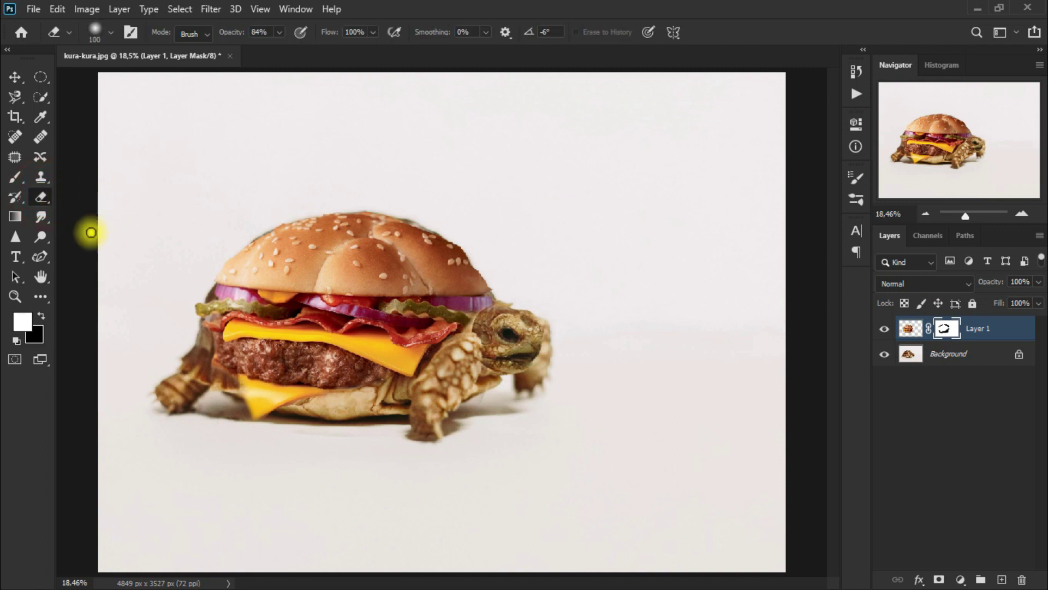
{"action": "left_click", "coordinate": [42, 316]}
{"action": "mouse_move", "coordinate": [421, 232]}
{"action": "left_mouse_down"}
{"action": "mouse_move", "coordinate": [408, 227]}
{"action": "mouse_move", "coordinate": [417, 233]}
{"action": "left_mouse_up"}
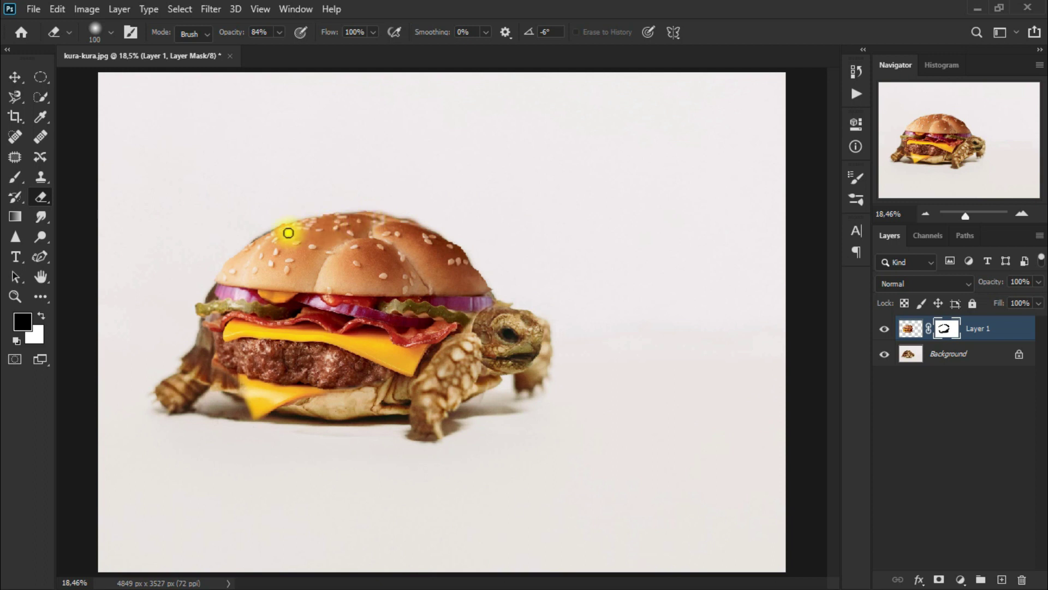
{"action": "left_click_drag", "start_coordinate": [270, 235], "coordinate": [258, 241]}
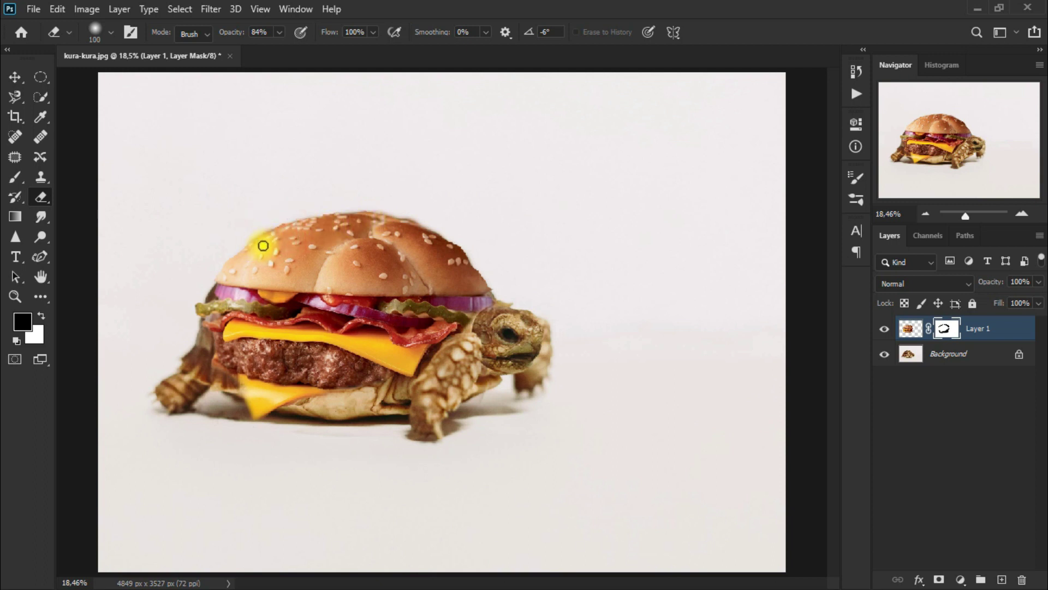
- Switch to white and smooth the bun's top and right edges on the mask
{"action": "key", "text": "x"}
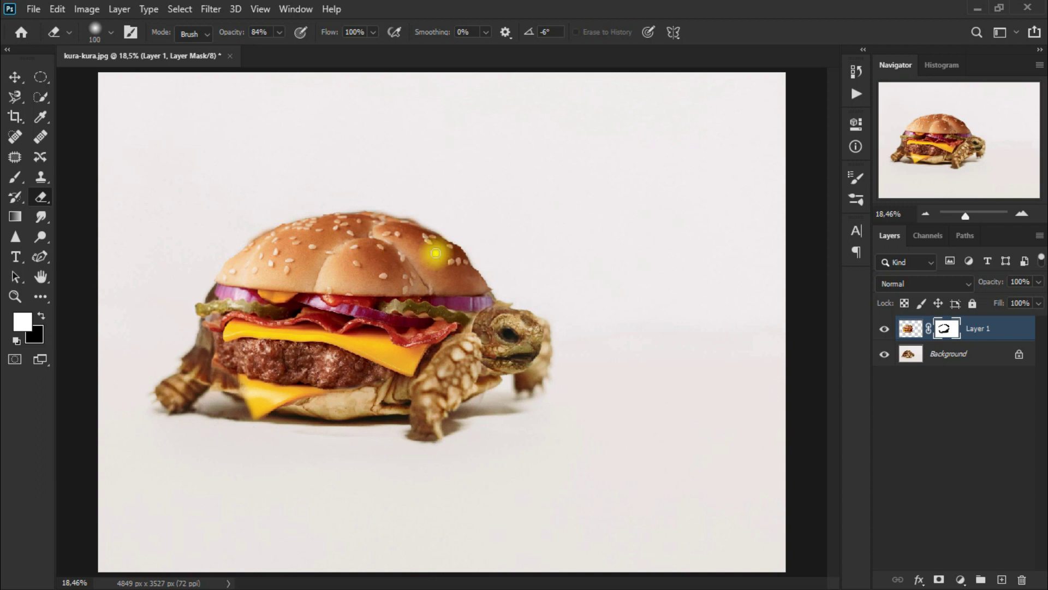
{"action": "left_click_drag", "start_coordinate": [470, 252], "coordinate": [463, 242]}
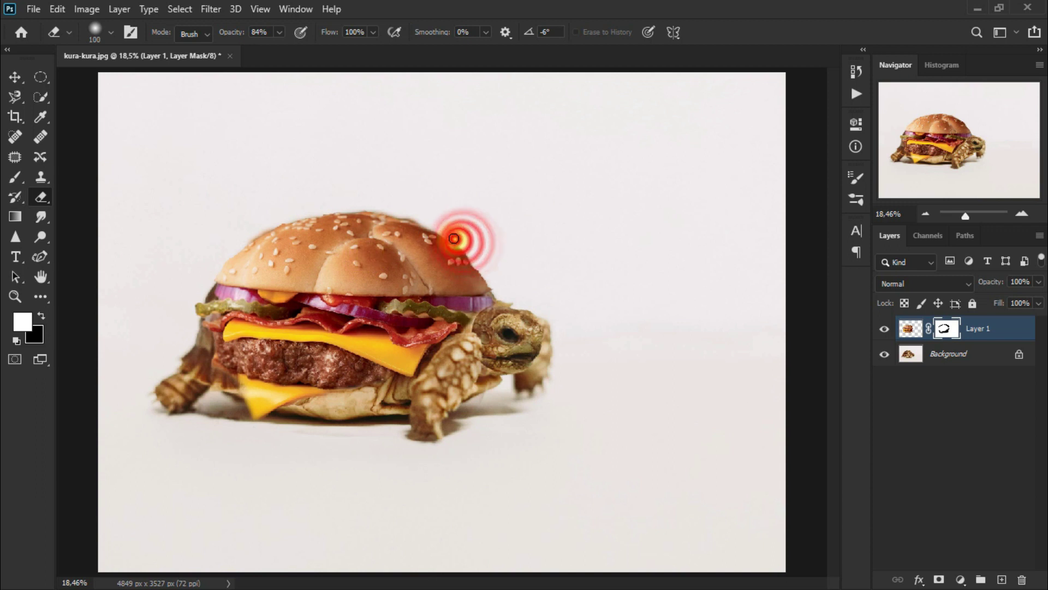
{"action": "left_click_drag", "start_coordinate": [463, 242], "coordinate": [453, 235]}
{"action": "left_click_drag", "start_coordinate": [496, 281], "coordinate": [468, 246]}
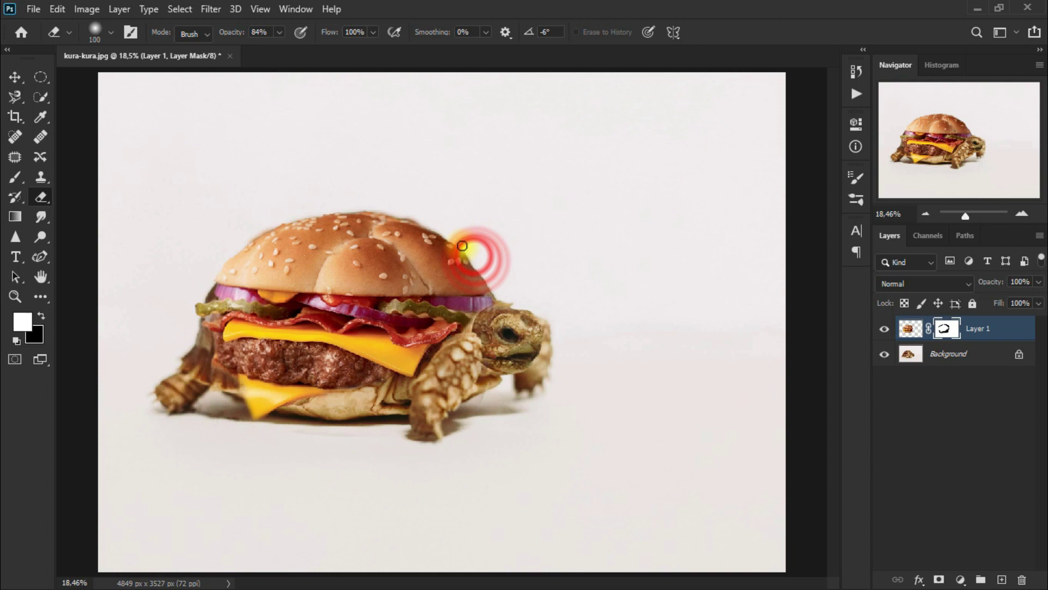
{"action": "left_click", "coordinate": [419, 217]}
{"action": "mouse_move", "coordinate": [419, 218]}
{"action": "left_mouse_down"}
{"action": "mouse_move", "coordinate": [413, 206]}
{"action": "mouse_move", "coordinate": [363, 207]}
{"action": "mouse_move", "coordinate": [351, 192]}
{"action": "left_mouse_up"}
{"action": "left_click", "coordinate": [386, 208]}
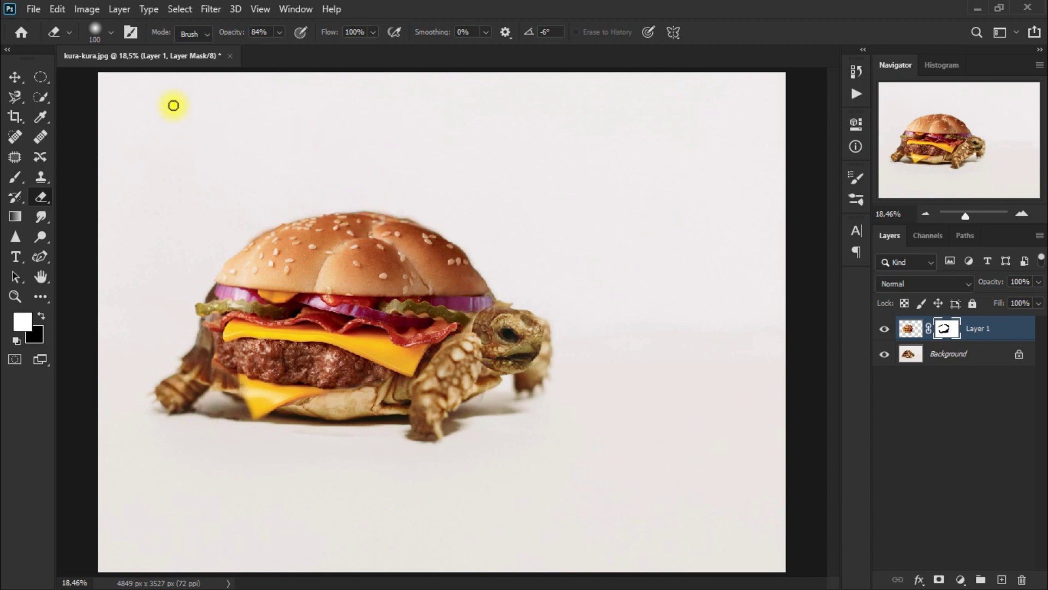
{"action": "left_click", "coordinate": [14, 77]}
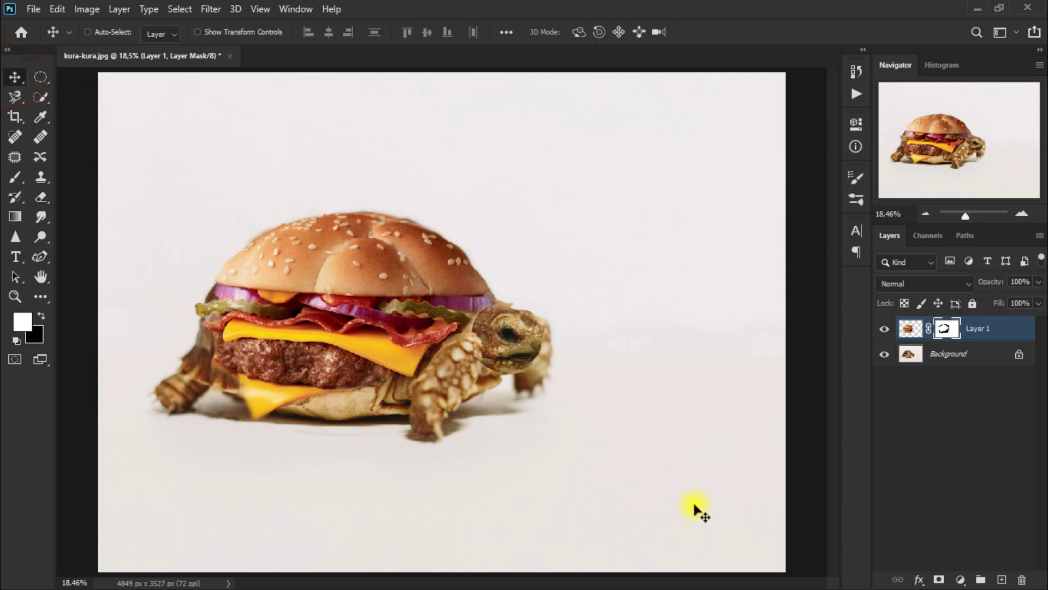
- Create empty Layer 2 above the burger, reset colours and bring up the stamp tools
{"action": "left_click", "coordinate": [1002, 579]}
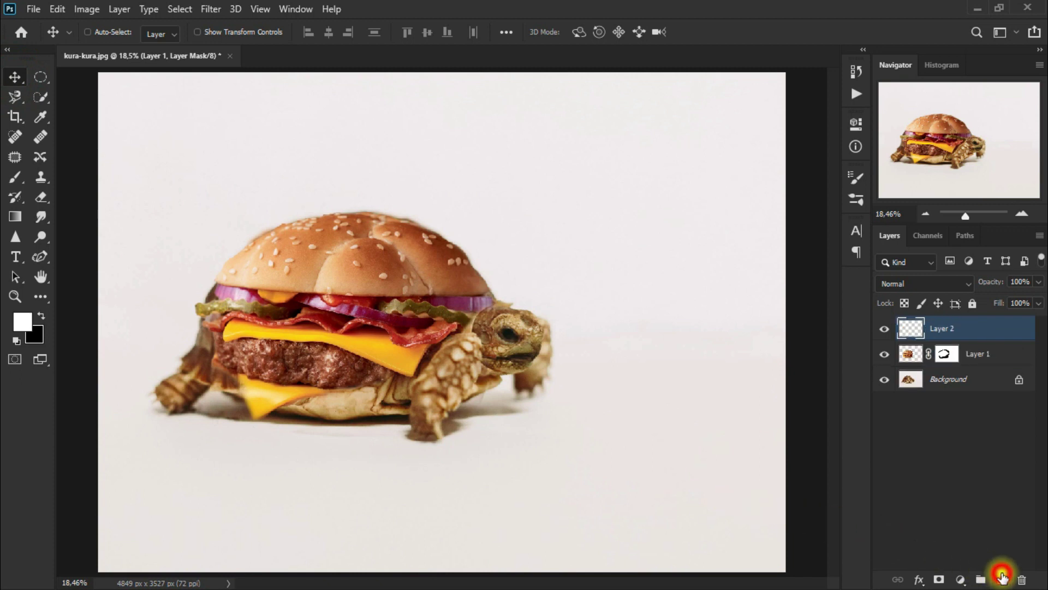
{"action": "key", "text": "x"}
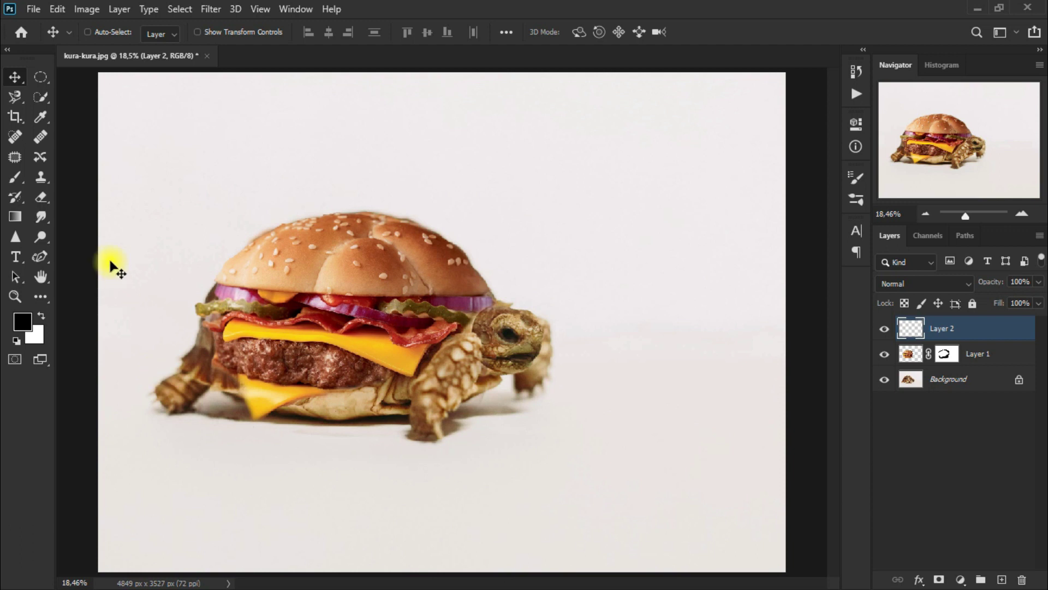
{"action": "right_click", "coordinate": [44, 178]}
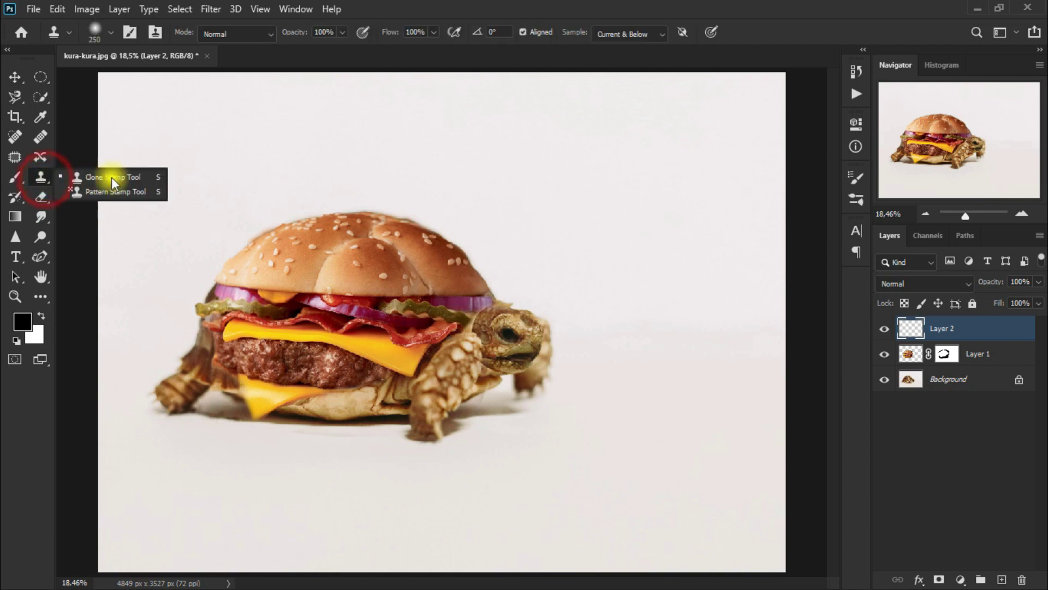
- Clone shell texture over the patty's left edge and the bun edge by the pickle and onion
{"action": "left_click", "coordinate": [152, 176]}
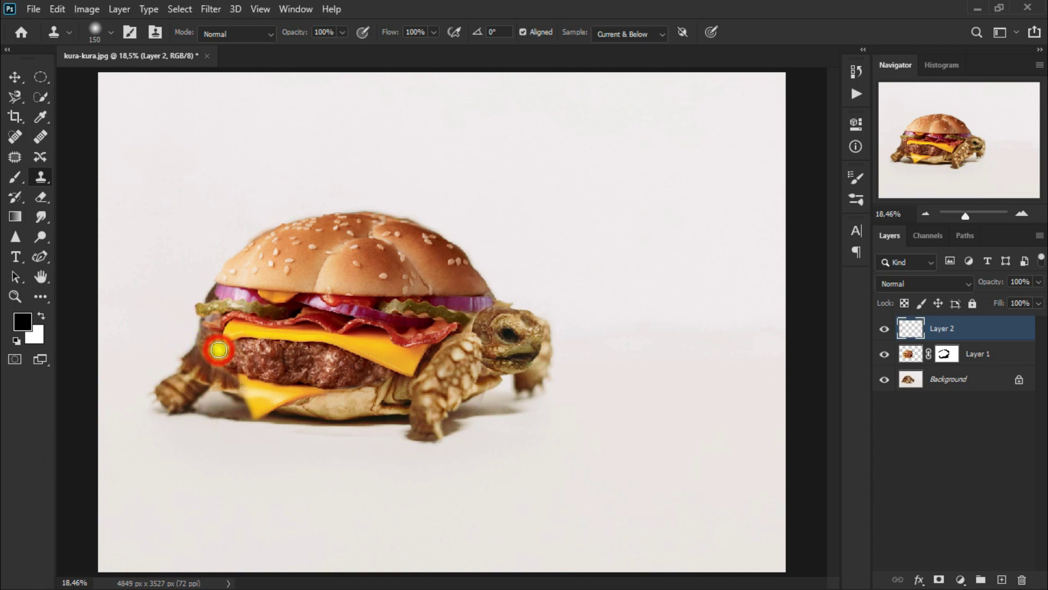
{"action": "left_click_drag", "start_coordinate": [219, 350], "coordinate": [197, 359]}
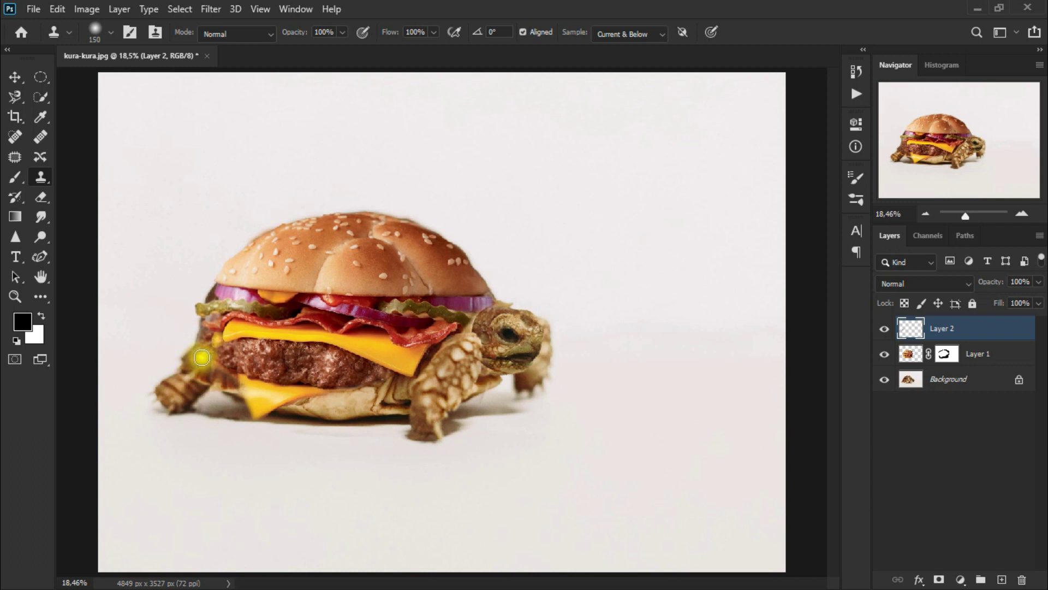
{"action": "mouse_move", "coordinate": [202, 358]}
{"action": "left_mouse_down"}
{"action": "mouse_move", "coordinate": [229, 357]}
{"action": "mouse_move", "coordinate": [217, 361]}
{"action": "left_mouse_up"}
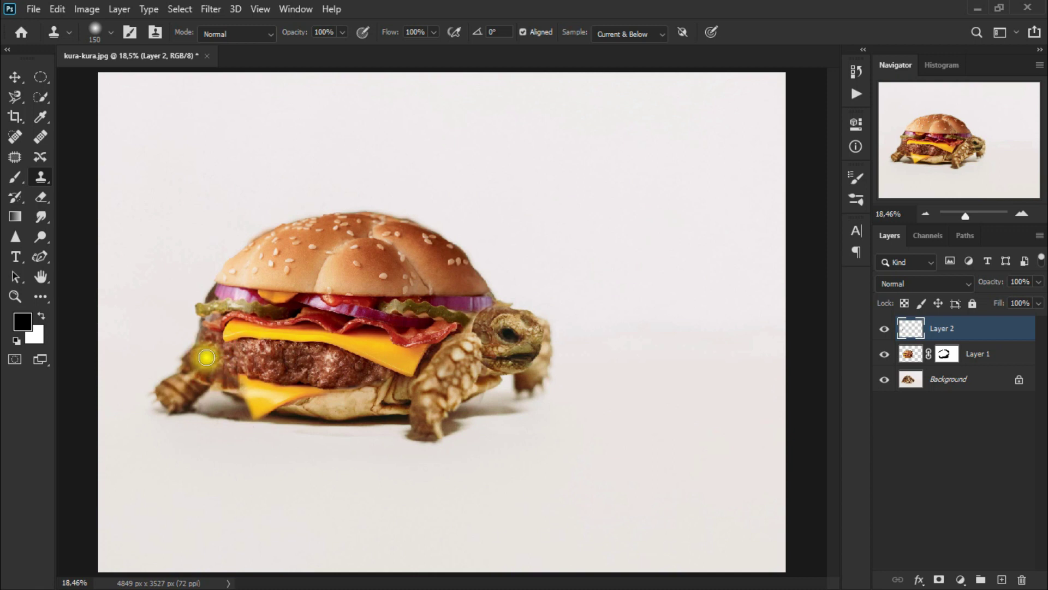
{"action": "left_click_drag", "start_coordinate": [206, 357], "coordinate": [214, 296]}
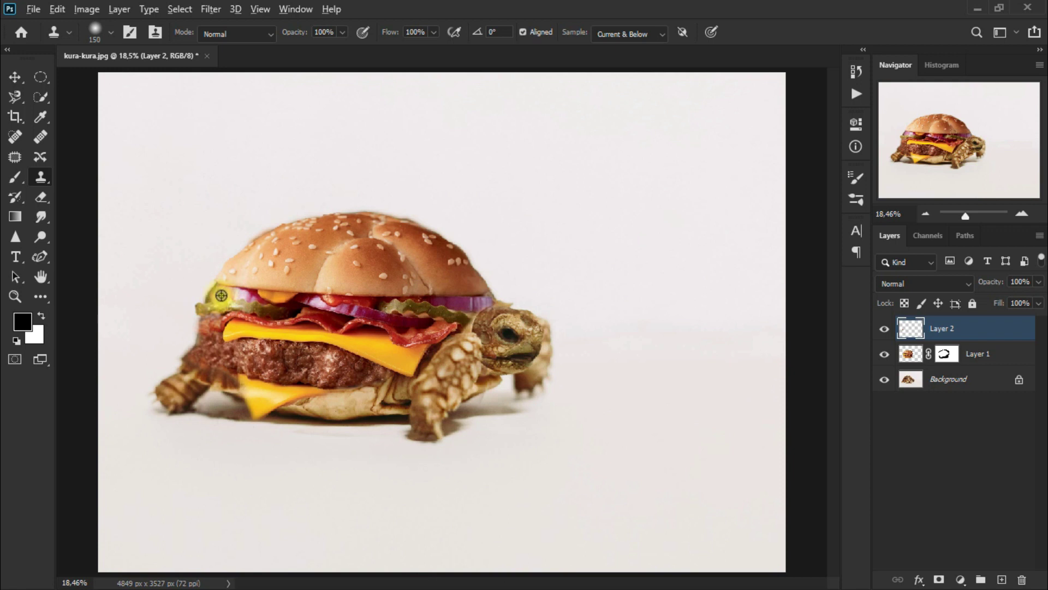
{"action": "mouse_move", "coordinate": [226, 294]}
{"action": "left_mouse_down"}
{"action": "mouse_move", "coordinate": [212, 296]}
{"action": "mouse_move", "coordinate": [224, 291]}
{"action": "left_mouse_up"}
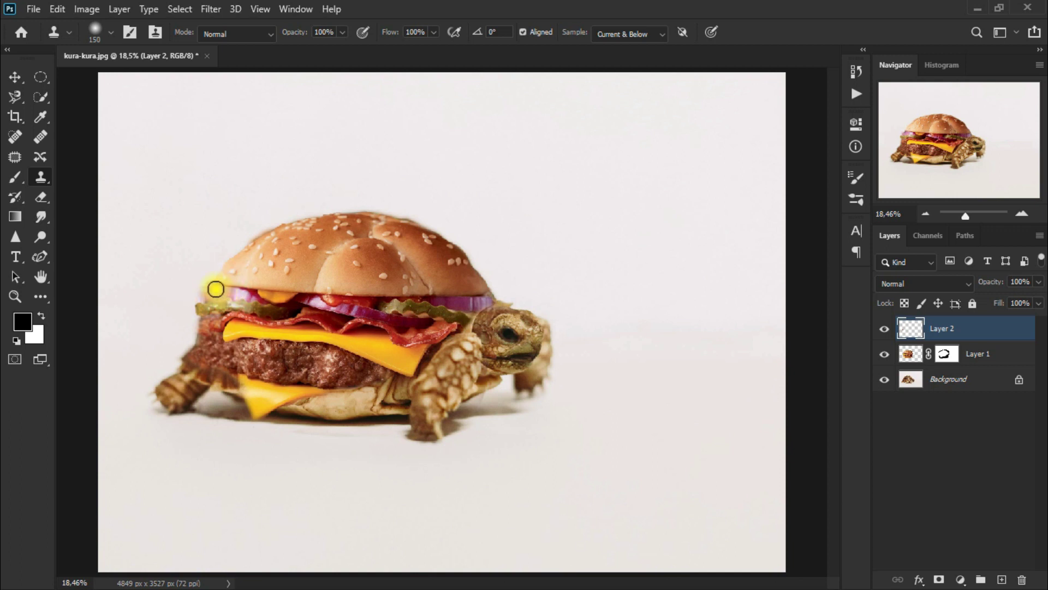
{"action": "left_click_drag", "start_coordinate": [216, 289], "coordinate": [215, 280]}
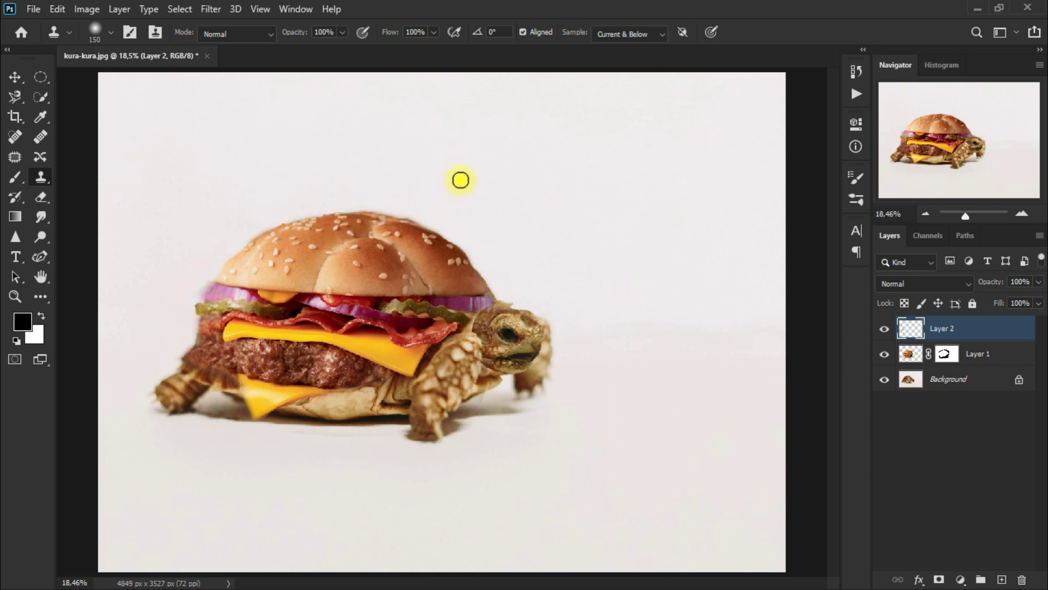
{"action": "left_click", "coordinate": [15, 77]}
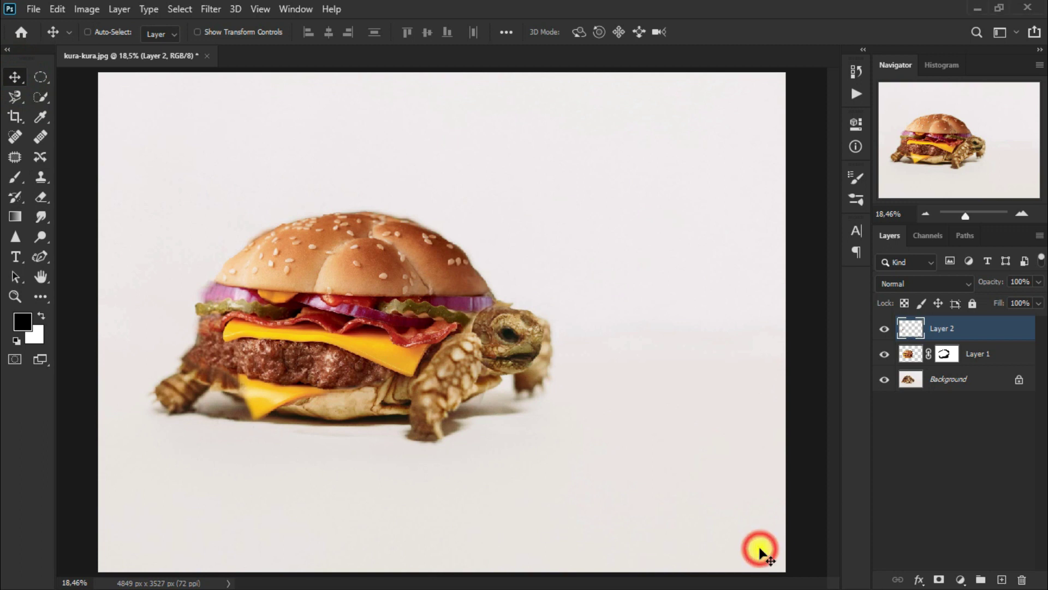
- Create Layer 3 above Background and paint a full-opacity black shadow under the lower cheese
{"action": "left_click", "coordinate": [977, 385]}
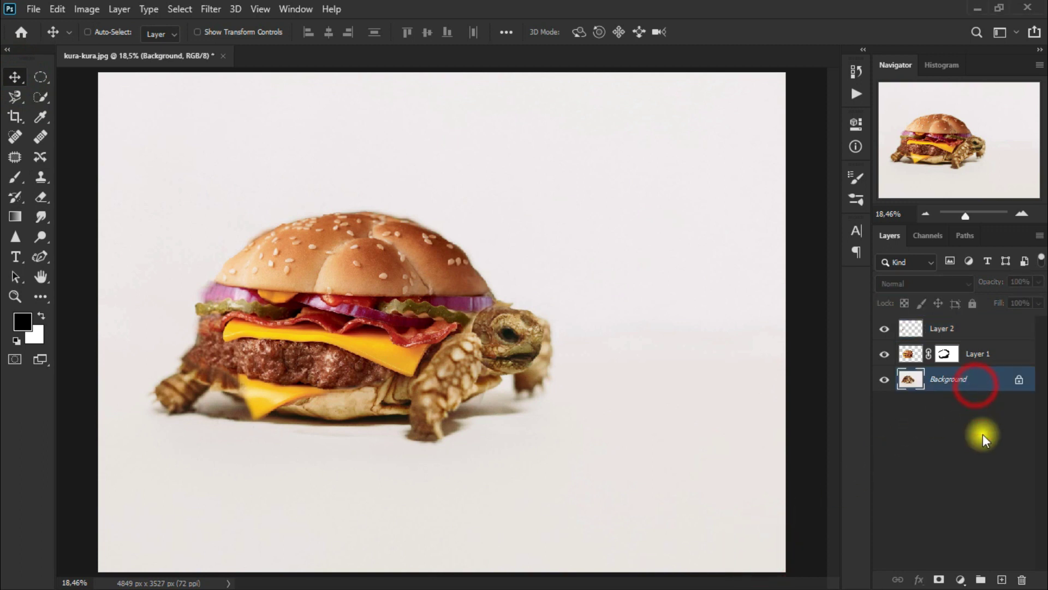
{"action": "left_click", "coordinate": [1002, 579]}
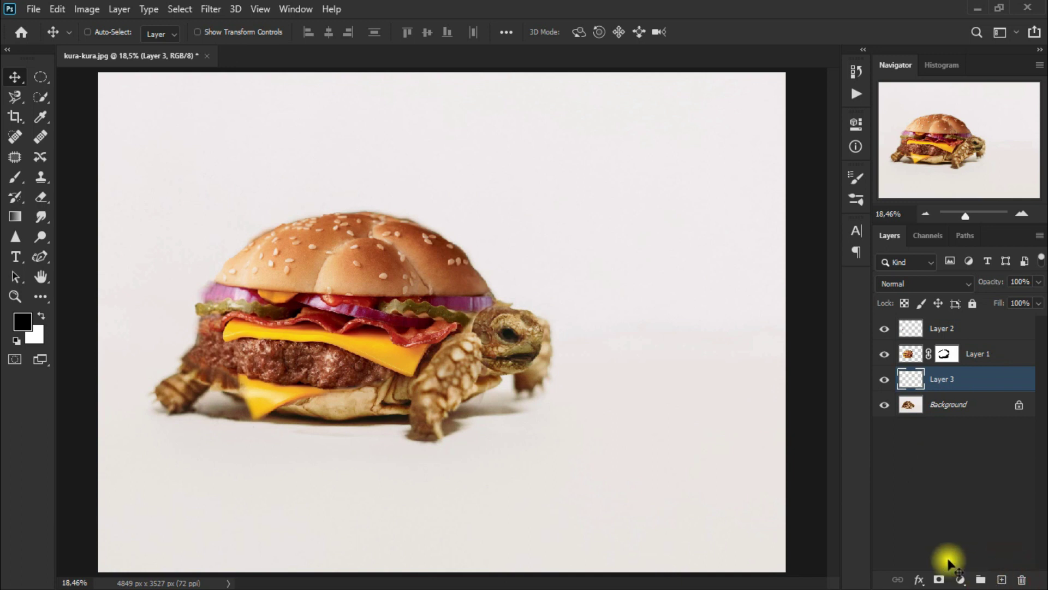
{"action": "left_click", "coordinate": [15, 177]}
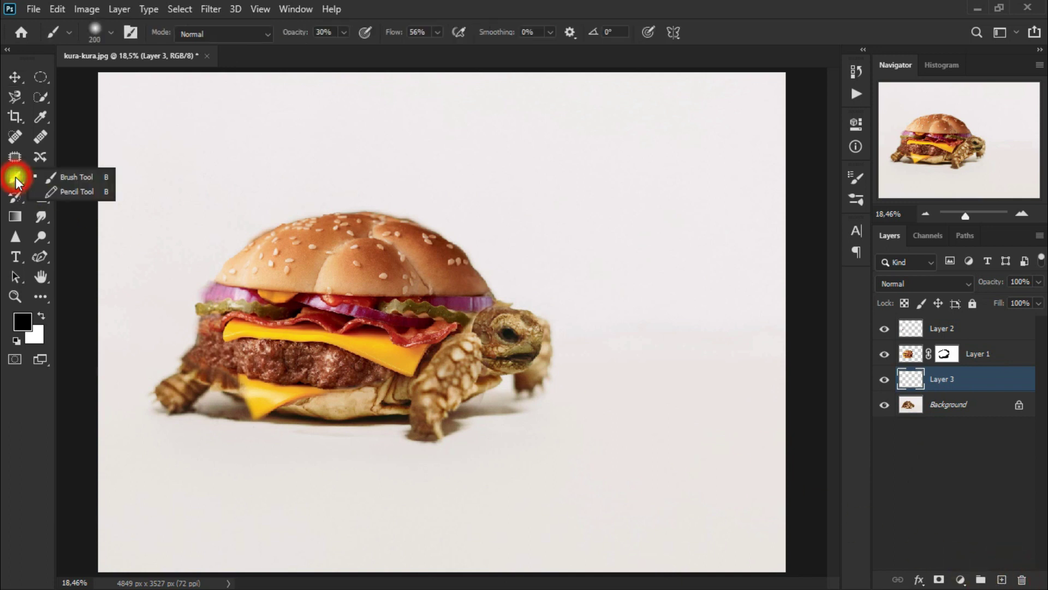
{"action": "left_click", "coordinate": [64, 178]}
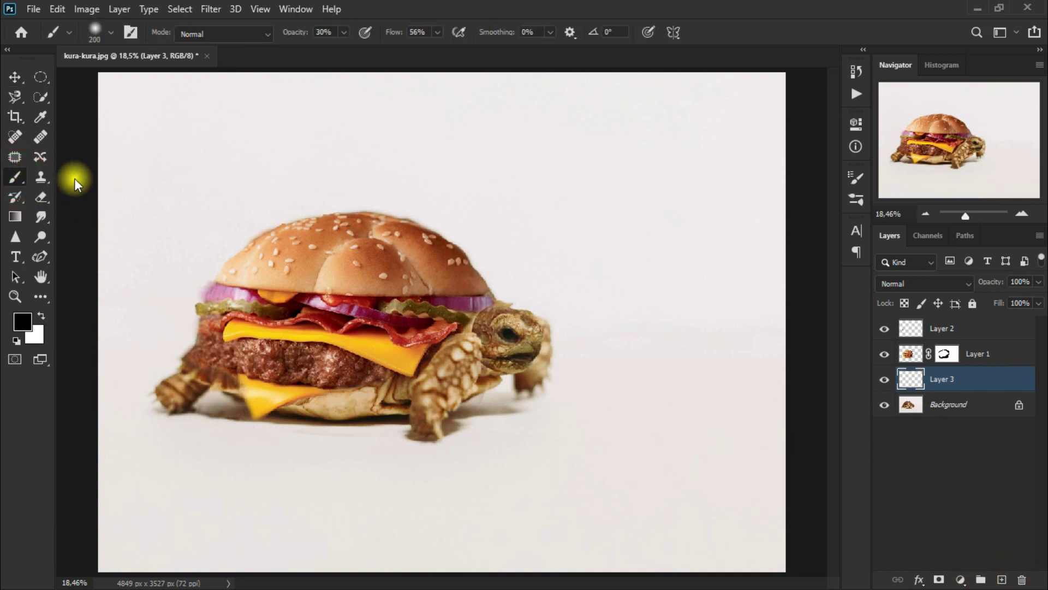
{"action": "mouse_move", "coordinate": [344, 32]}
{"action": "left_mouse_down"}
{"action": "mouse_move", "coordinate": [344, 48]}
{"action": "mouse_move", "coordinate": [405, 52]}
{"action": "left_mouse_up"}
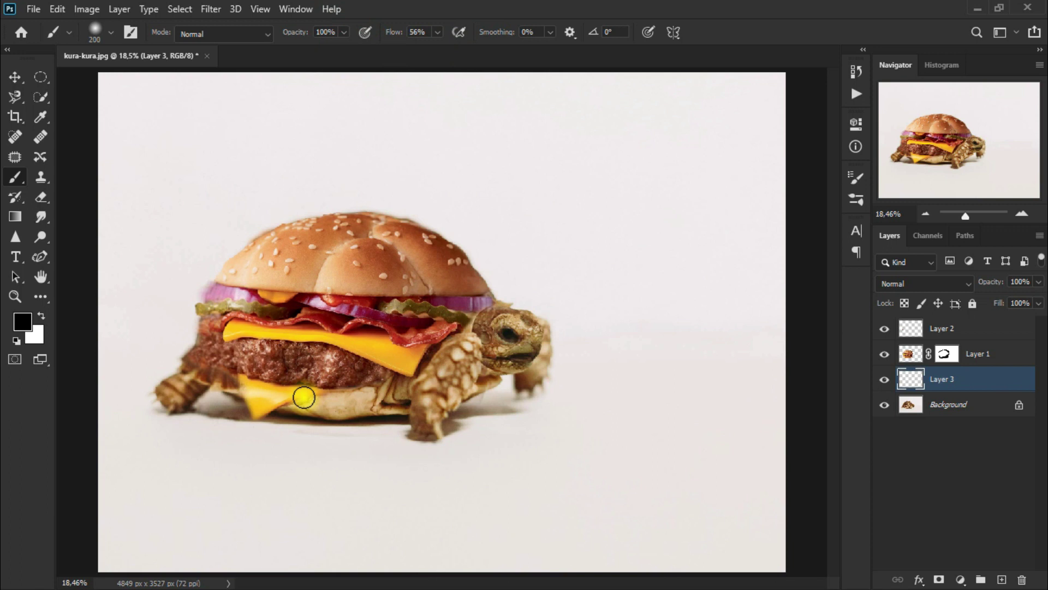
{"action": "mouse_move", "coordinate": [303, 398]}
{"action": "left_mouse_down"}
{"action": "mouse_move", "coordinate": [250, 410]}
{"action": "mouse_move", "coordinate": [292, 398]}
{"action": "mouse_move", "coordinate": [271, 399]}
{"action": "left_mouse_up"}
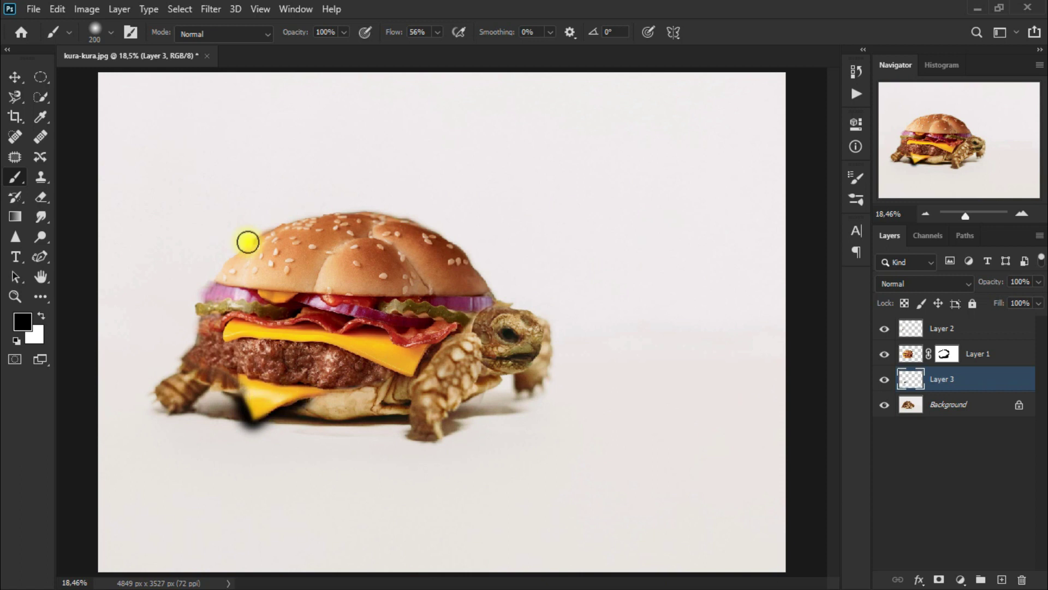
{"action": "left_click", "coordinate": [211, 9]}
{"action": "mouse_move", "coordinate": [270, 182]}
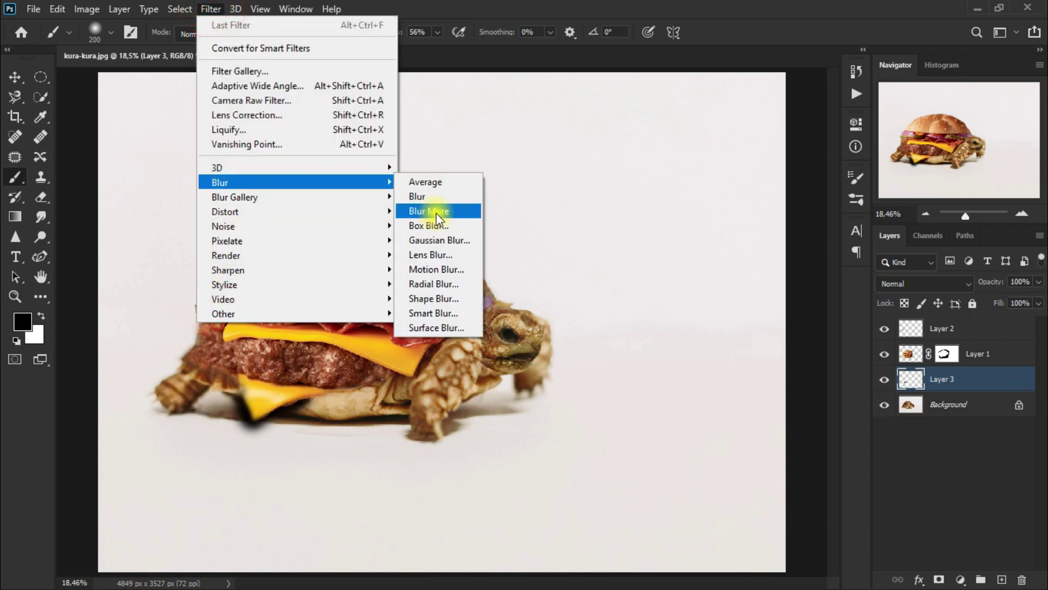
- Apply a Gaussian Blur of about 75.5 px radius to the shadow layer
{"action": "left_click", "coordinate": [444, 239]}
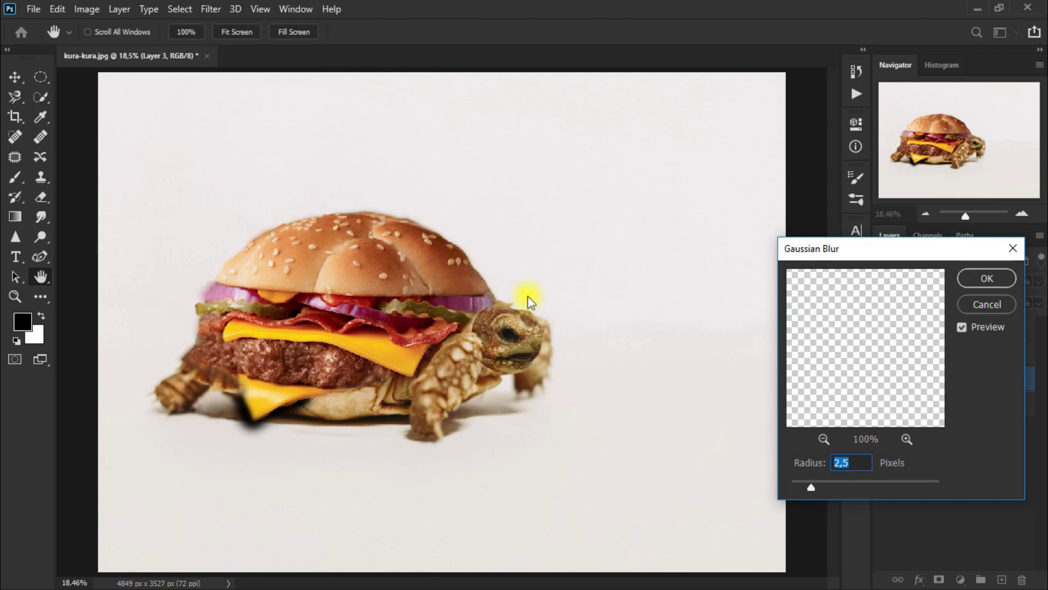
{"action": "mouse_move", "coordinate": [826, 487]}
{"action": "left_mouse_down"}
{"action": "mouse_move", "coordinate": [892, 489]}
{"action": "mouse_move", "coordinate": [879, 486]}
{"action": "left_mouse_up"}
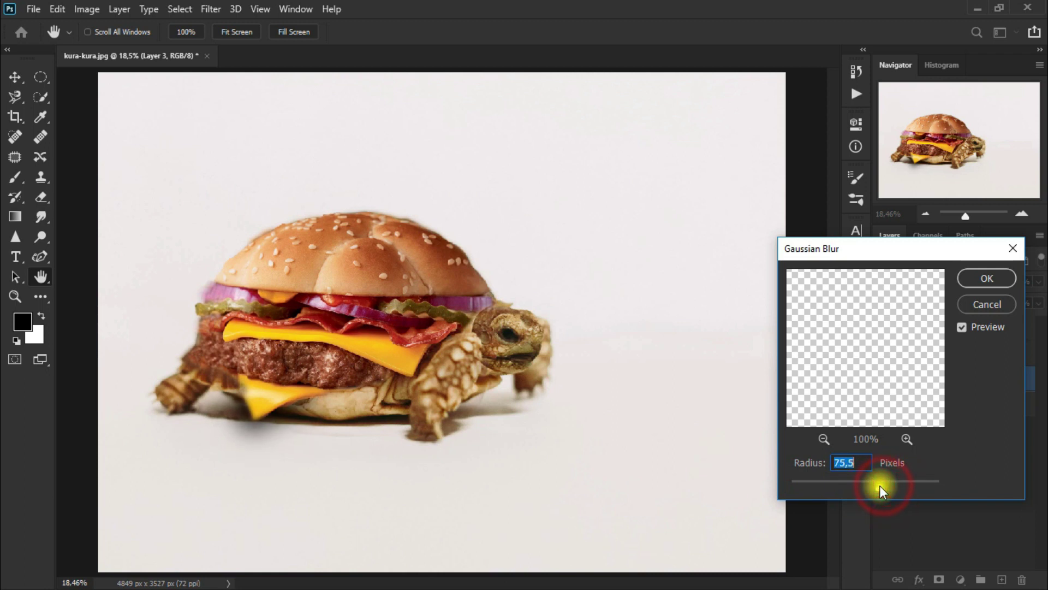
{"action": "left_click", "coordinate": [984, 279]}
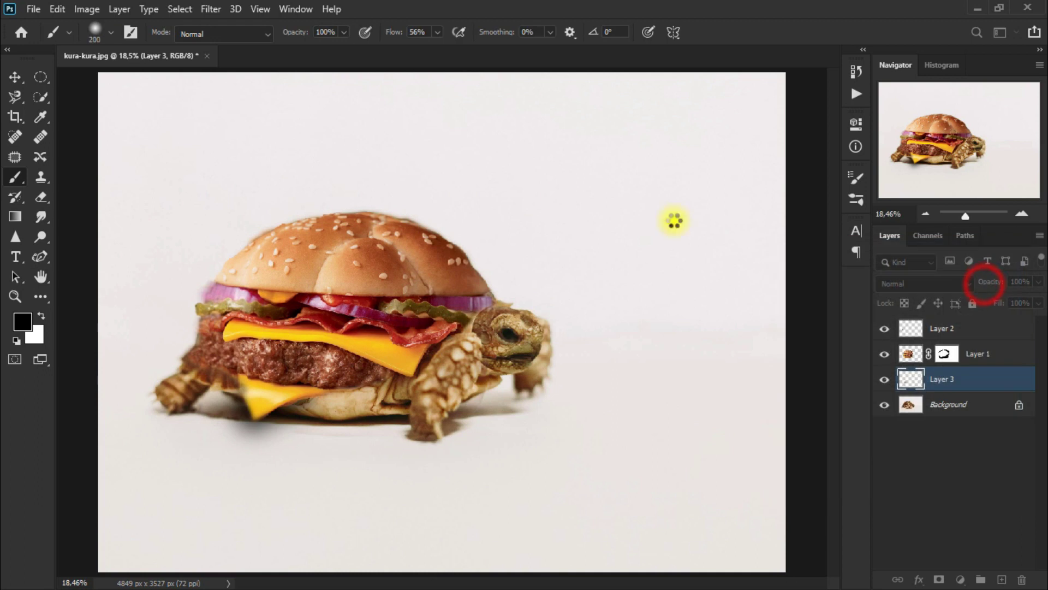
- Nudge the blurred shadow slightly into place under the cheese drip
{"action": "left_click", "coordinate": [14, 77]}
{"action": "left_click", "coordinate": [277, 411]}
{"action": "left_click_drag", "start_coordinate": [280, 411], "coordinate": [282, 411]}
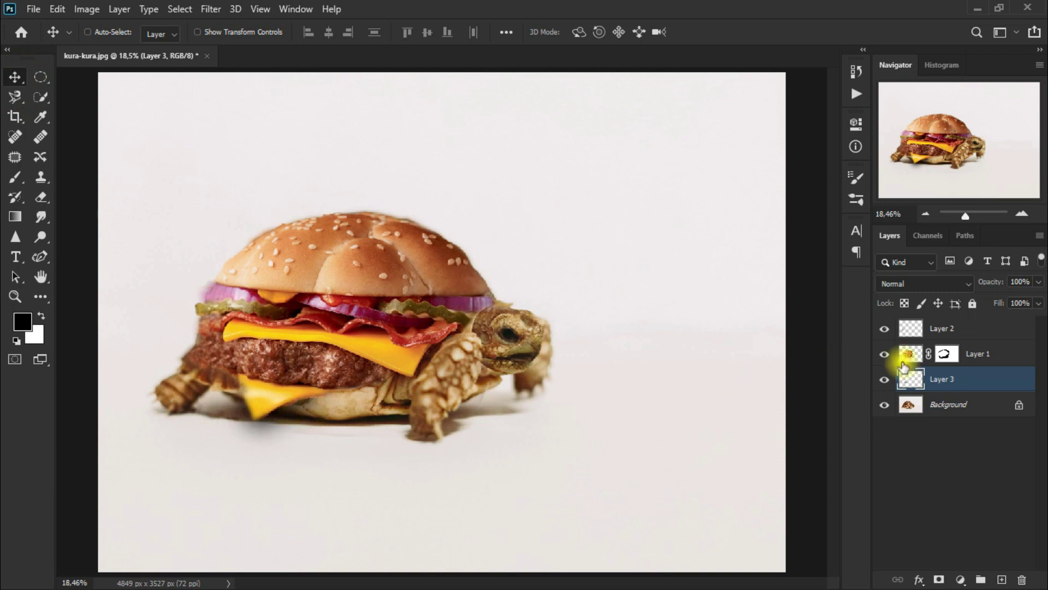
{"action": "left_click", "coordinate": [946, 353]}
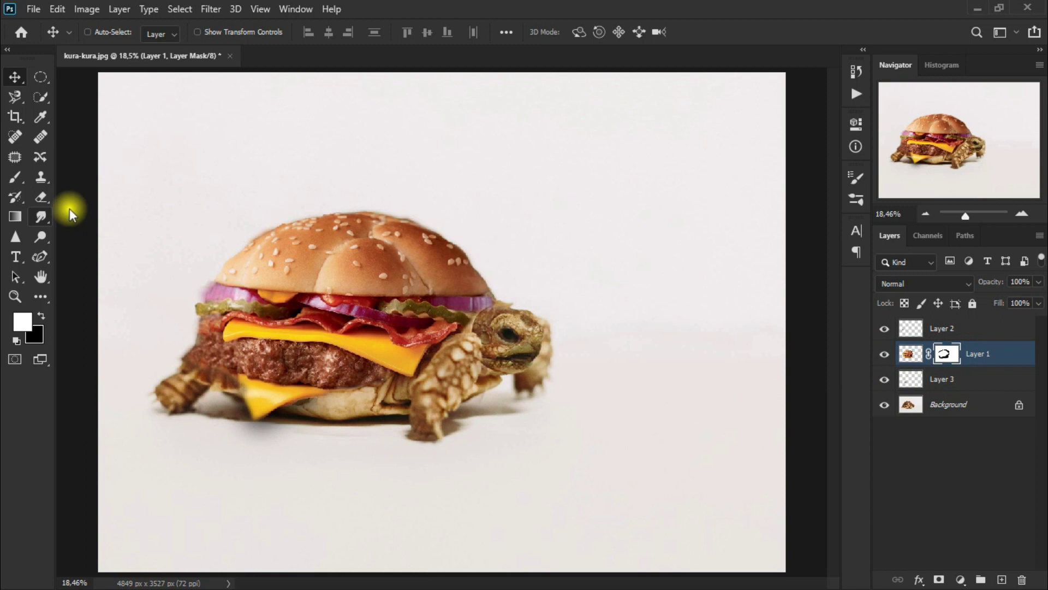
- Erase and restore Layer 1's mask around the dripping lower cheese edge and corner
{"action": "right_click", "coordinate": [41, 196]}
{"action": "left_click", "coordinate": [102, 197]}
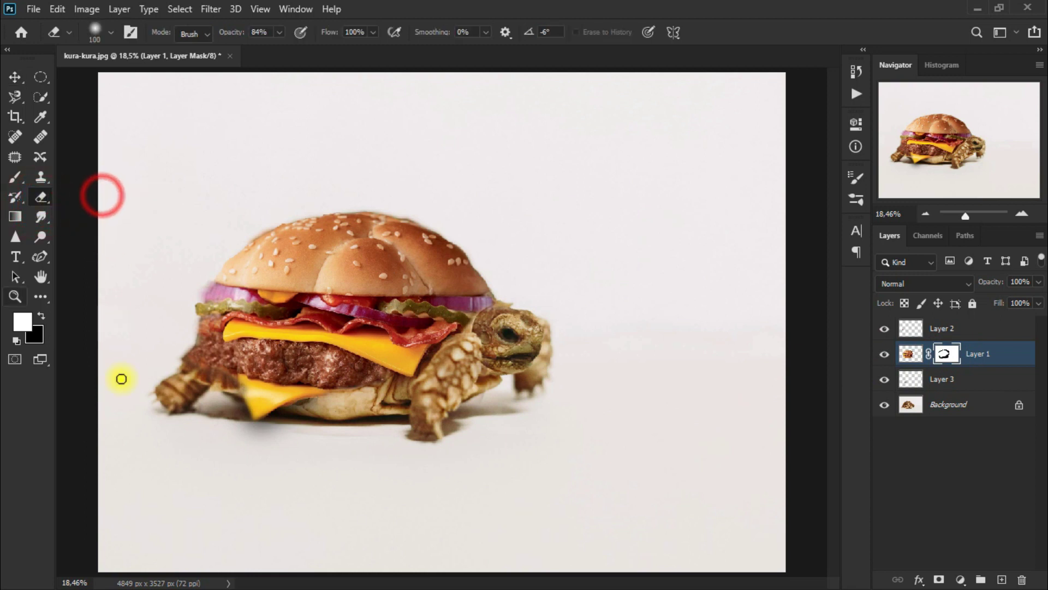
{"action": "left_click", "coordinate": [245, 391]}
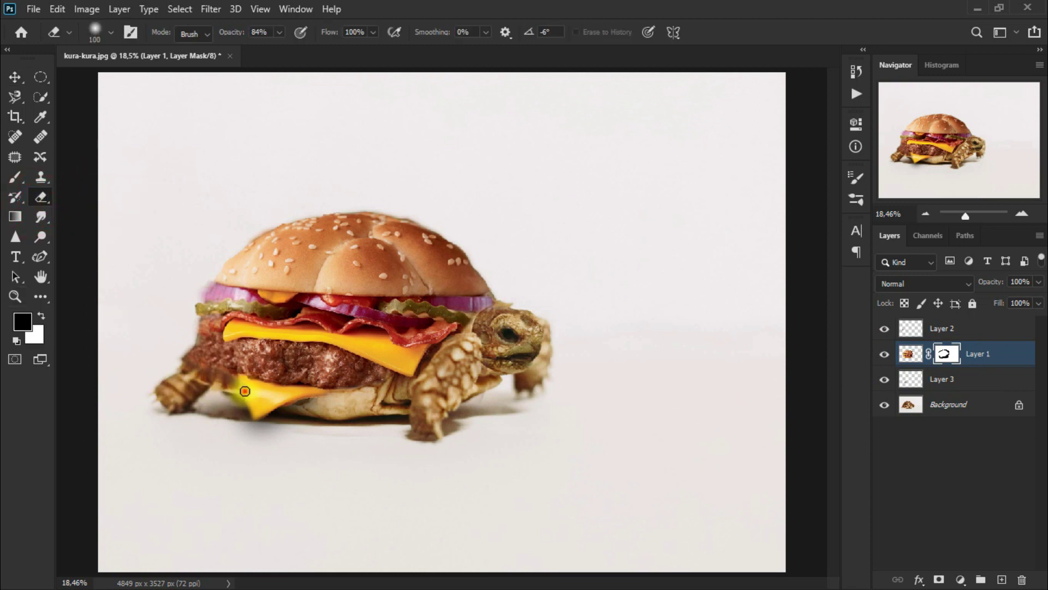
{"action": "mouse_move", "coordinate": [245, 378]}
{"action": "left_mouse_down"}
{"action": "mouse_move", "coordinate": [255, 412]}
{"action": "mouse_move", "coordinate": [244, 386]}
{"action": "mouse_move", "coordinate": [250, 399]}
{"action": "left_mouse_up"}
{"action": "key", "text": "x"}
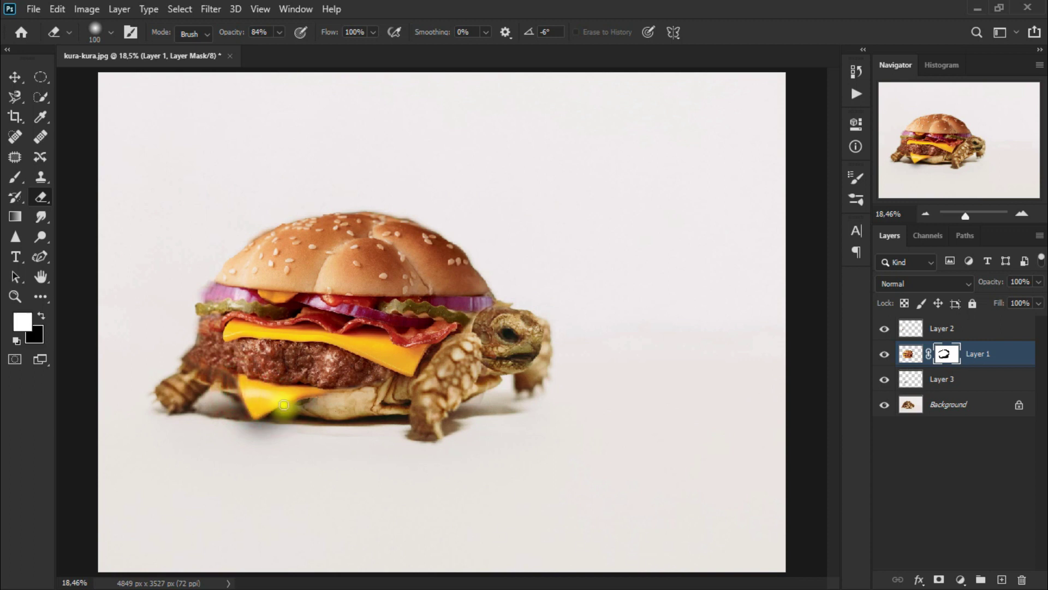
{"action": "mouse_move", "coordinate": [286, 409]}
{"action": "left_mouse_down"}
{"action": "mouse_move", "coordinate": [302, 406]}
{"action": "mouse_move", "coordinate": [305, 386]}
{"action": "mouse_move", "coordinate": [273, 374]}
{"action": "left_mouse_up"}
{"action": "key", "text": "x"}
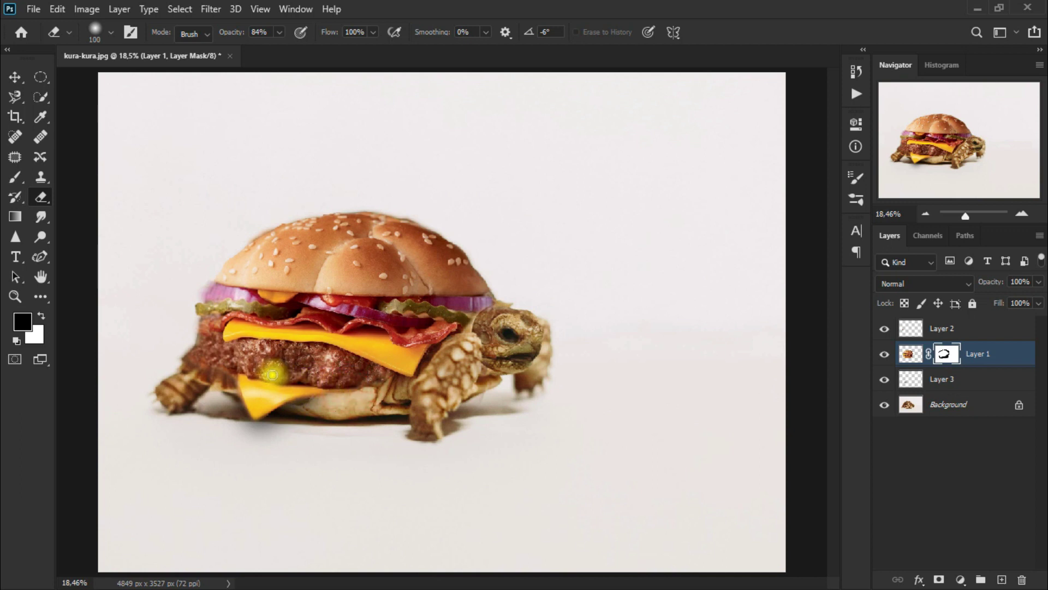
{"action": "mouse_move", "coordinate": [259, 387]}
{"action": "left_mouse_down"}
{"action": "mouse_move", "coordinate": [250, 383]}
{"action": "mouse_move", "coordinate": [259, 375]}
{"action": "left_mouse_up"}
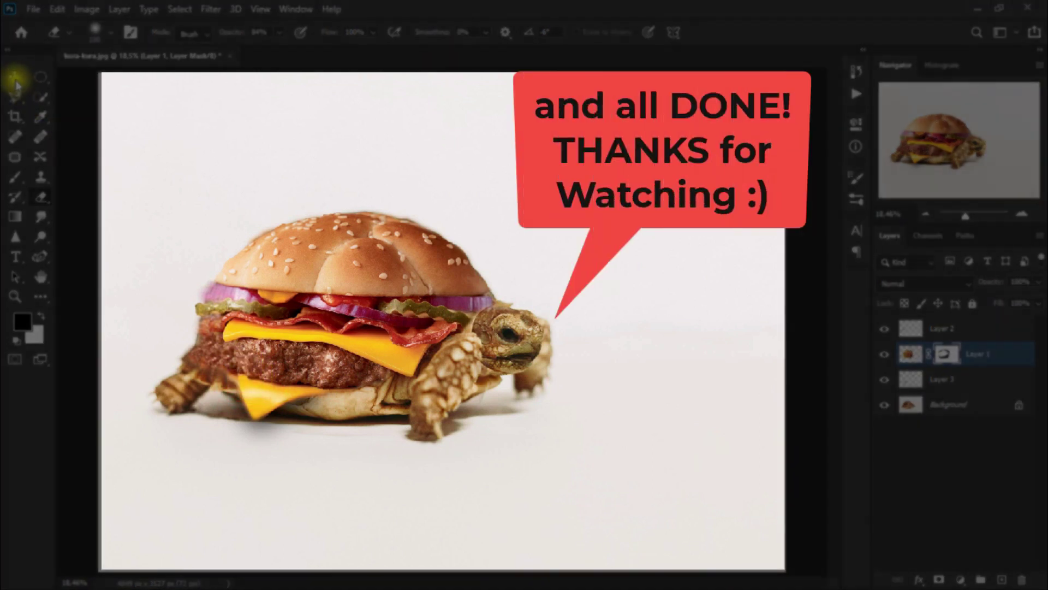
{"action": "left_click", "coordinate": [15, 77]}
{"action": "left_click", "coordinate": [986, 406]}
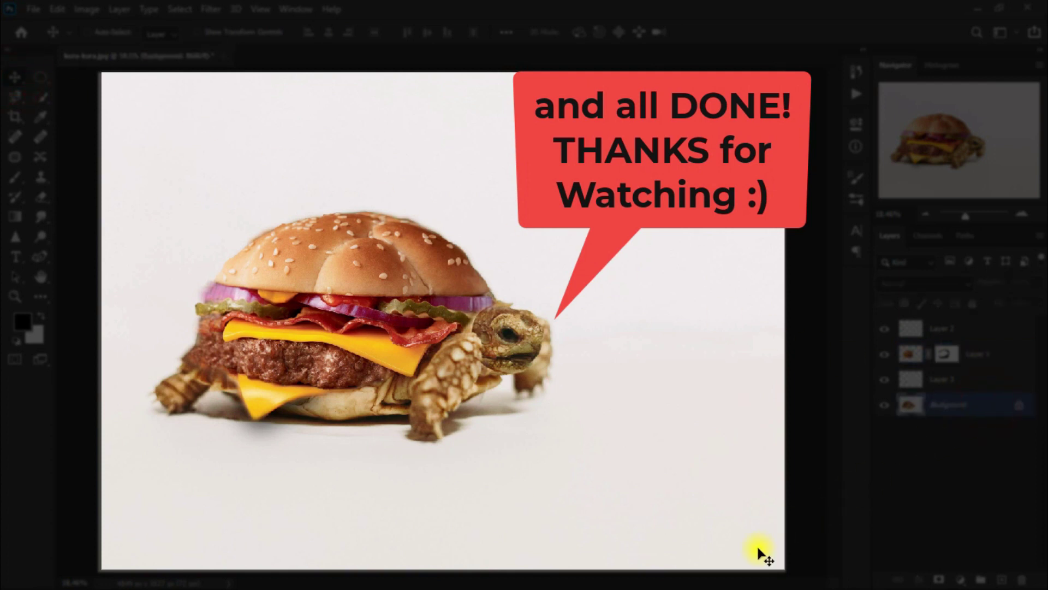